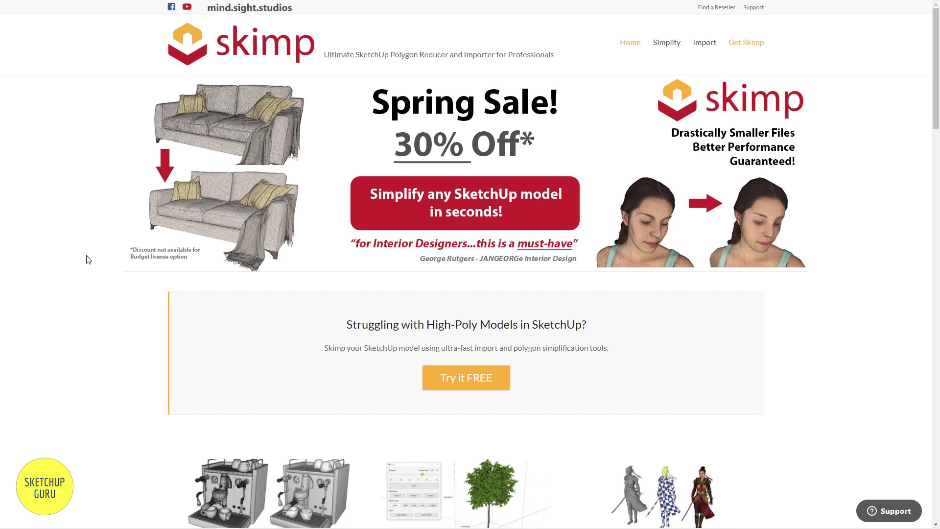
Step: Add the free 5-day Skimp Trial License to the cart and proceed to checkout
left_click(433, 377)
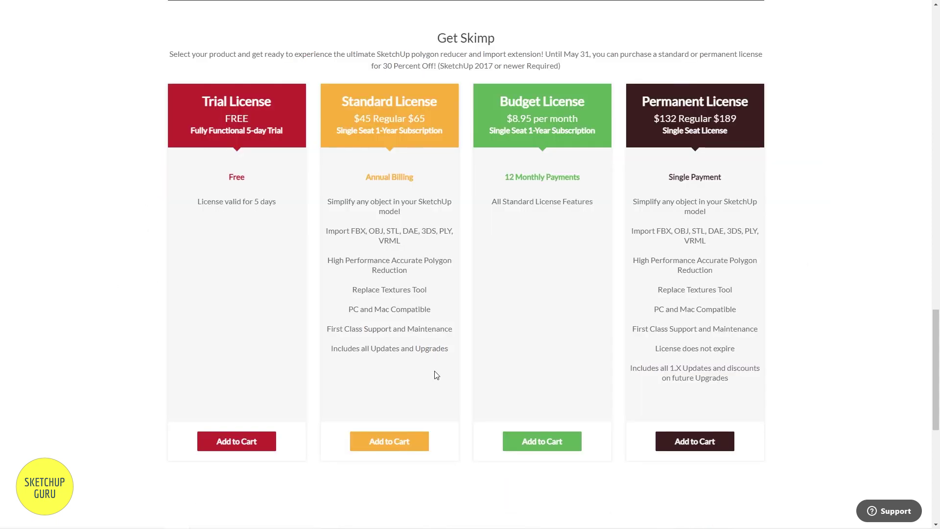
left_click(248, 441)
left_click(639, 284)
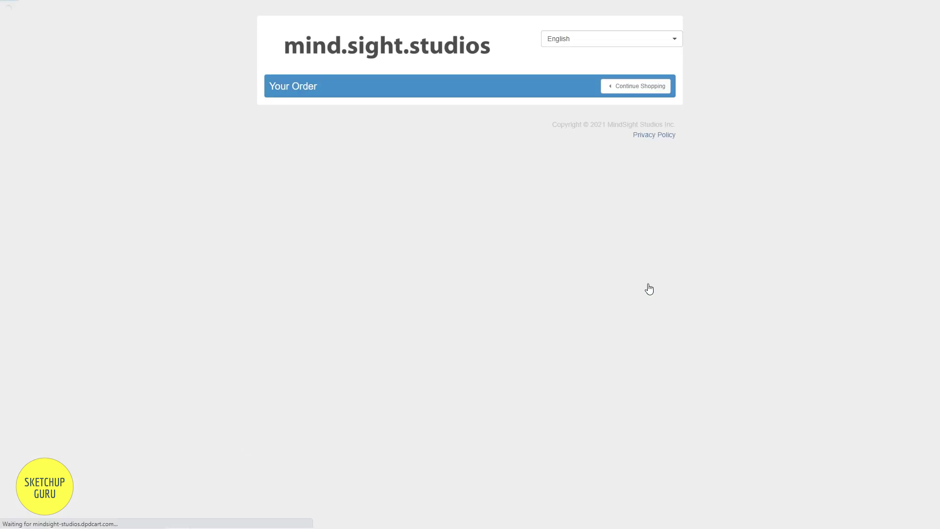
left_click(641, 285)
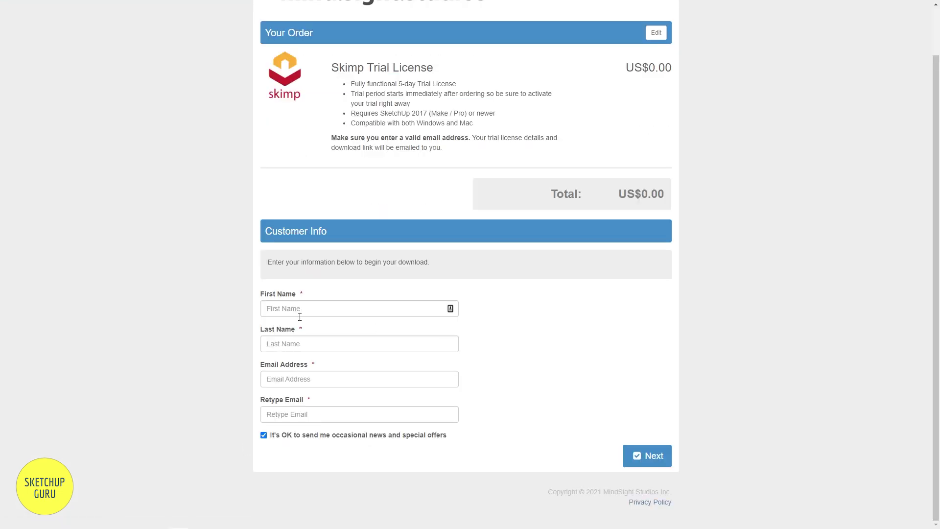
Step: Fill in the customer's first name, last name and e-mail address, and submit the free trial order
left_click(302, 308)
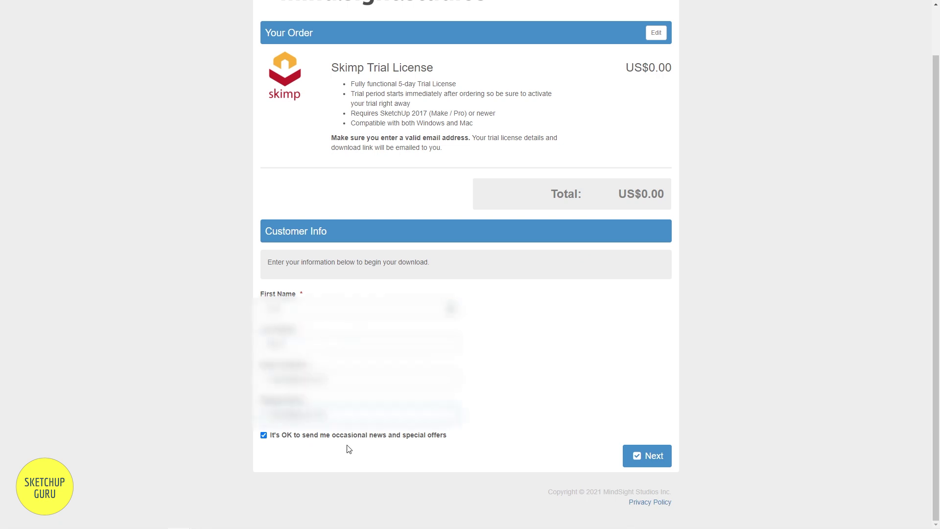
left_click(650, 456)
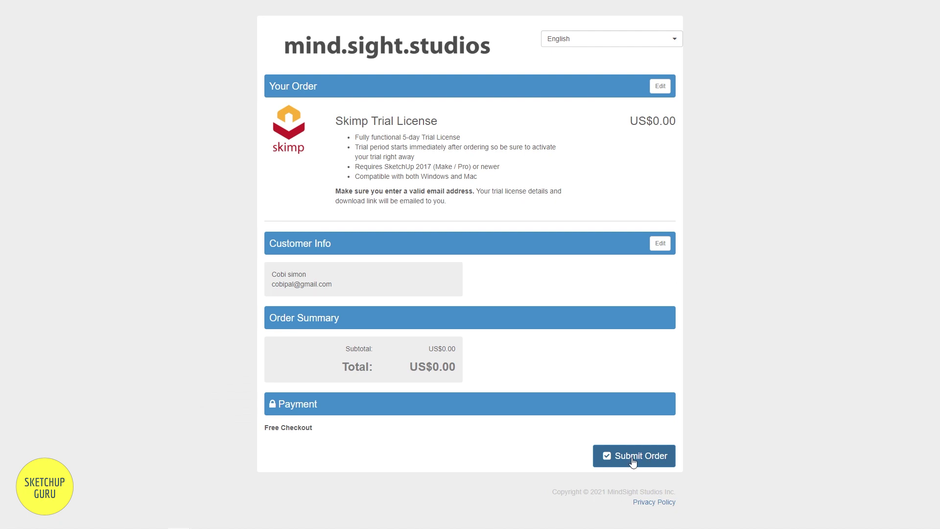
left_click(633, 459)
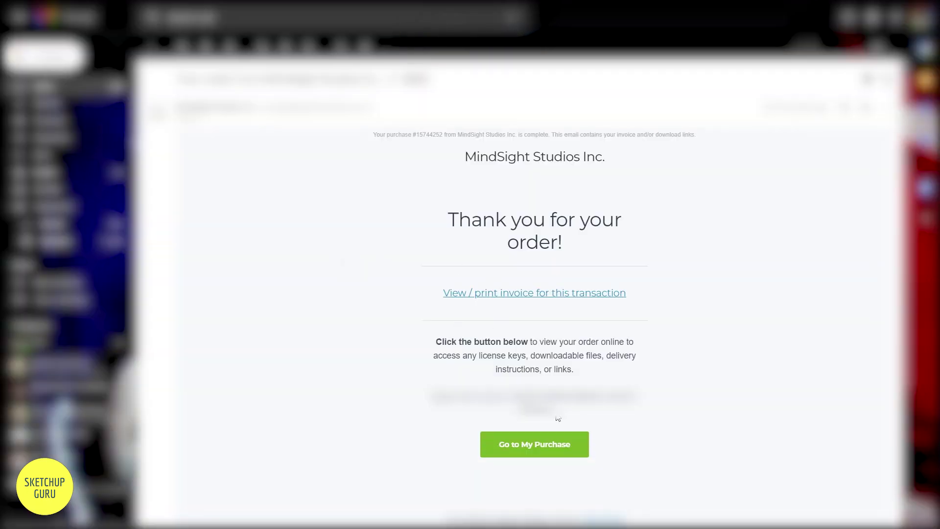
Step: Go to the purchase from the order confirmation e-mail and download the Skimp RBZ file
scroll(553, 389, "down", 2)
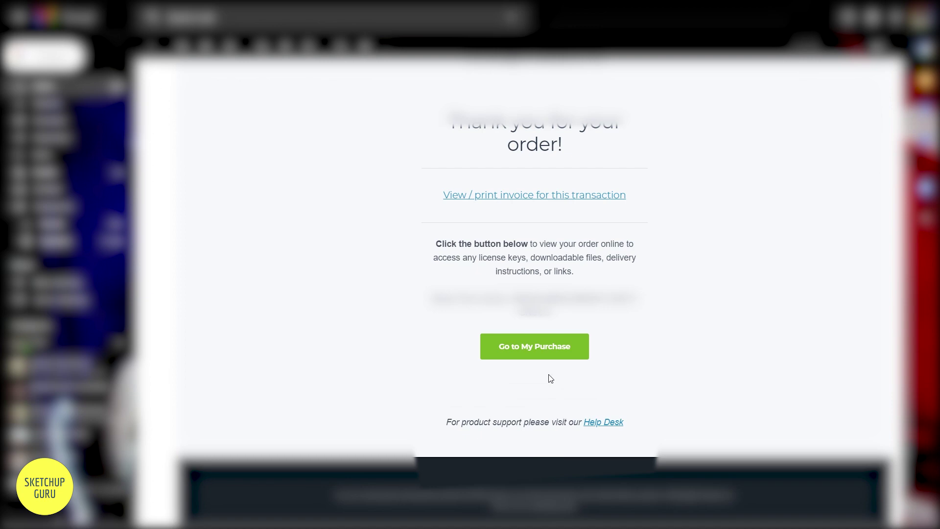
left_click(534, 348)
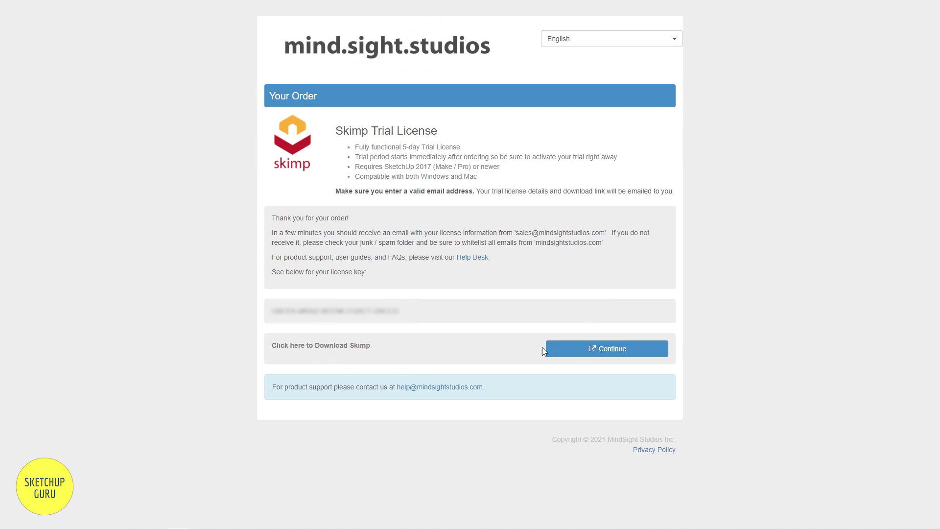
left_click(563, 349)
scroll(434, 331, "down", 1)
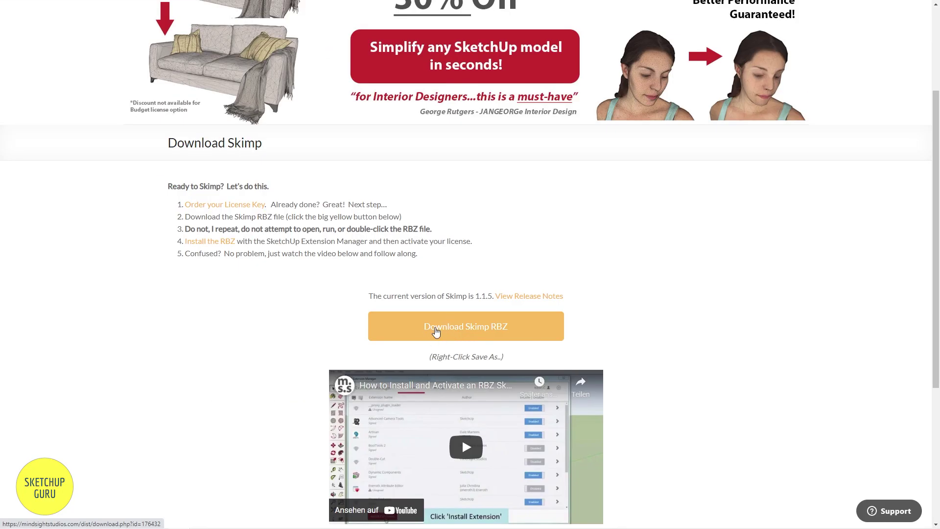
left_click(435, 331)
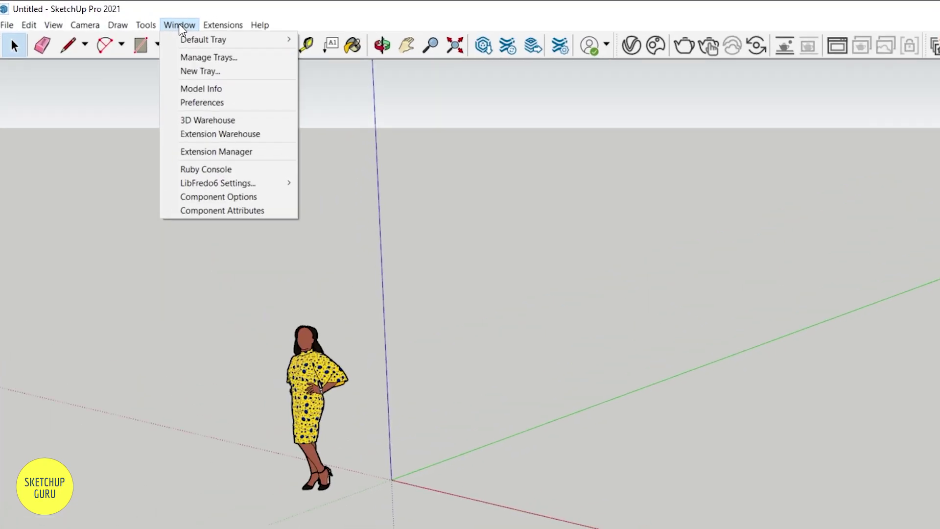
Step: Switch to SketchUp and install the extension file skimp-v1.1.5 (2).rbz from the Downloads folder
left_click(236, 151)
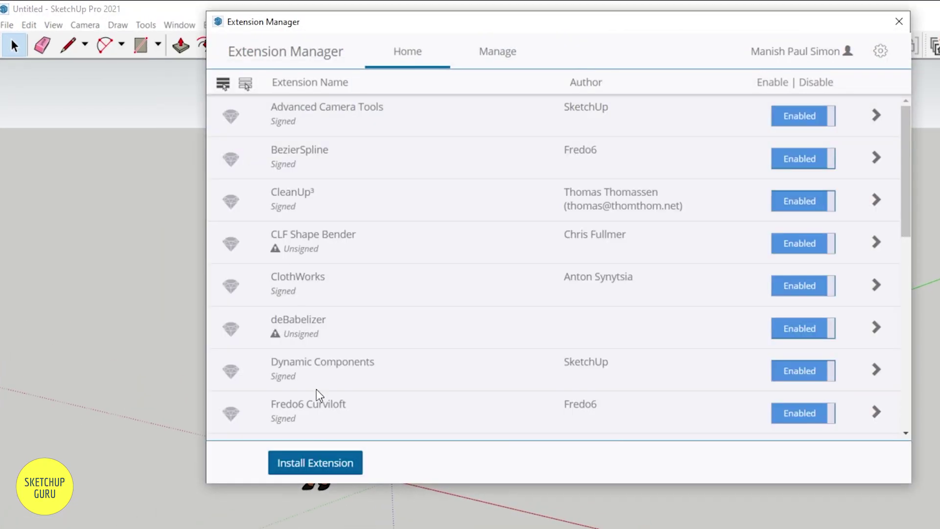
left_click(318, 463)
left_click(270, 160)
left_click(390, 157)
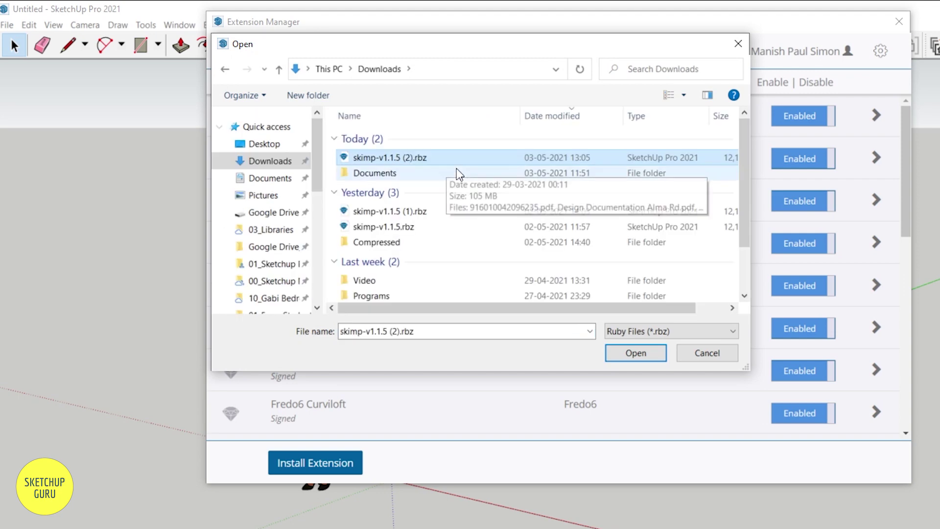
left_click(636, 353)
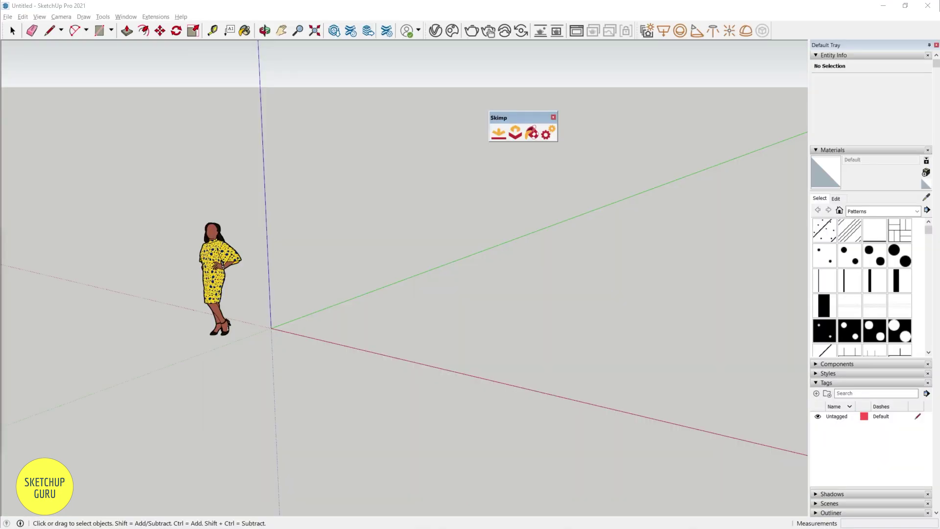
left_click(487, 319)
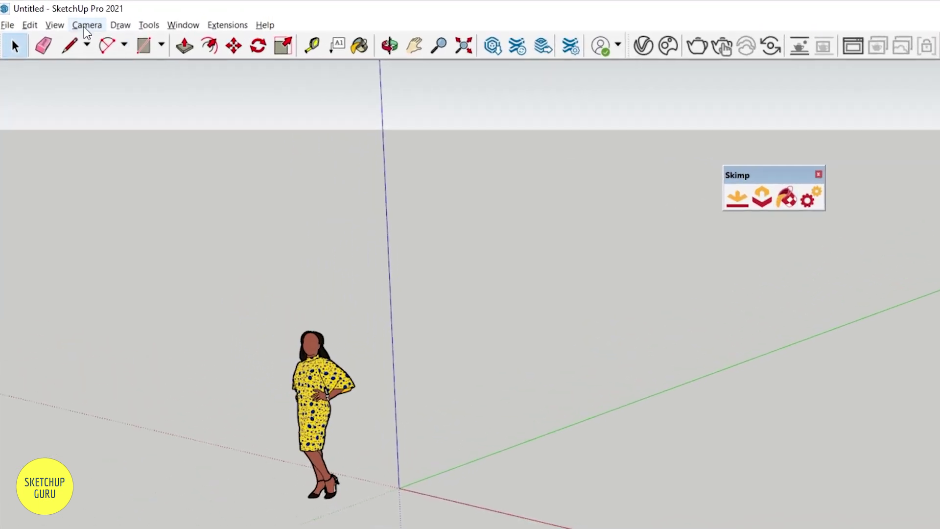
Step: Check in the list of available toolbars that the Skimp toolbar is enabled
left_click(56, 27)
left_click(62, 38)
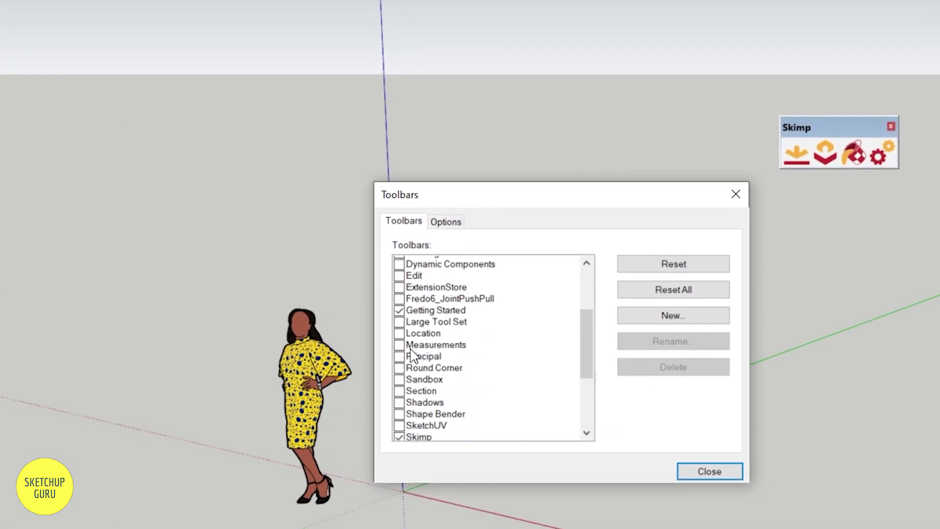
scroll(428, 352, "down", 4)
left_click(400, 297)
left_click(399, 296)
left_click(710, 469)
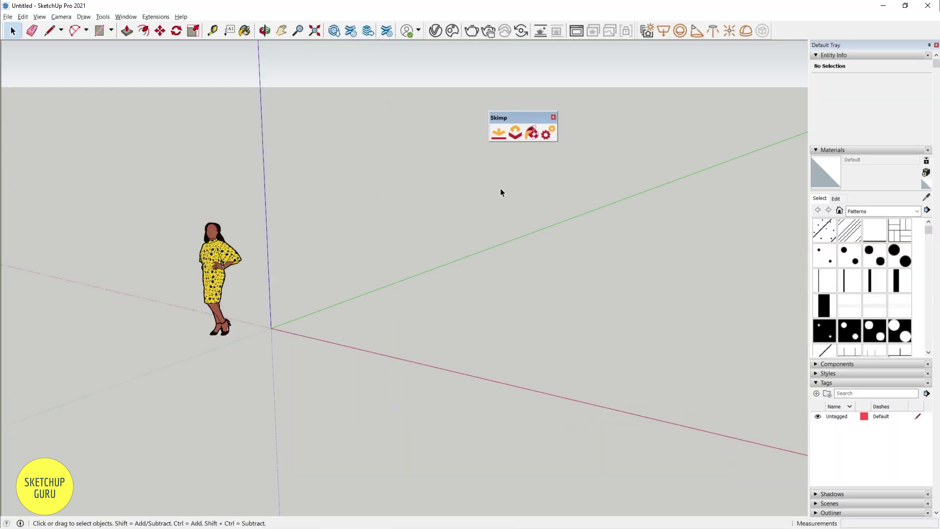
Step: Activate the Skimp license with the registered e-mail address and the license key, and close the License Manager
left_click(501, 131)
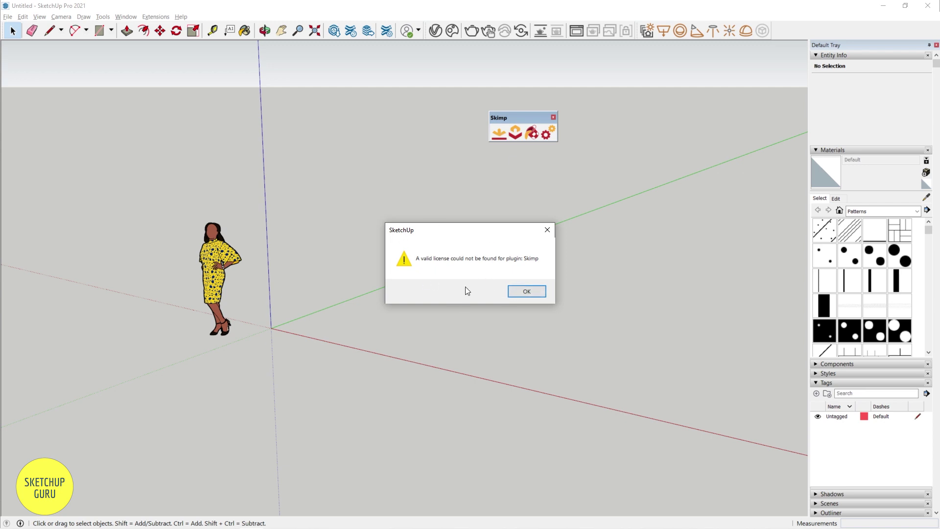
left_click(520, 294)
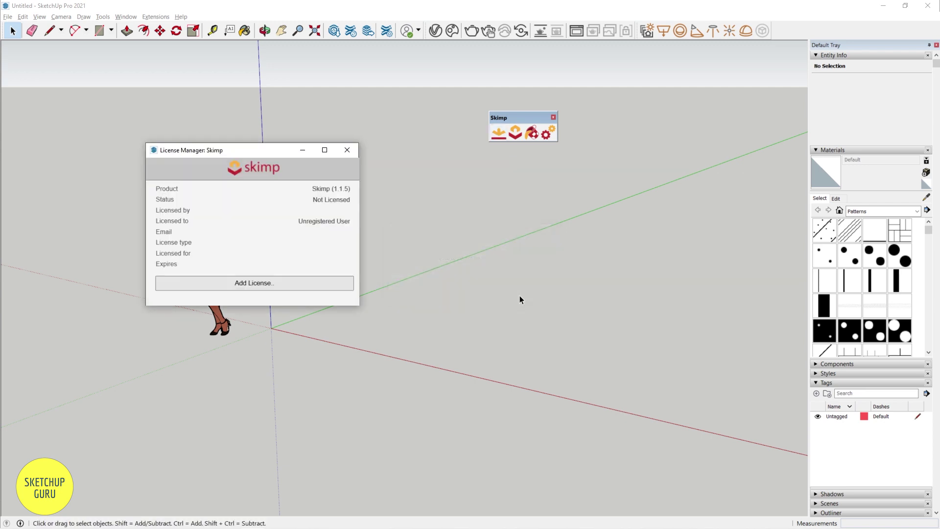
left_click(257, 283)
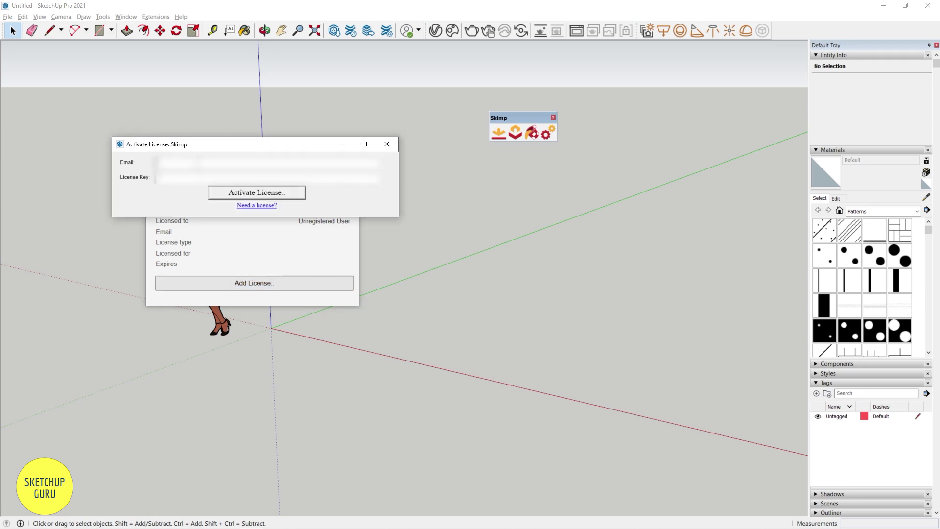
type("...")
left_click(191, 179)
key("ctrl+v")
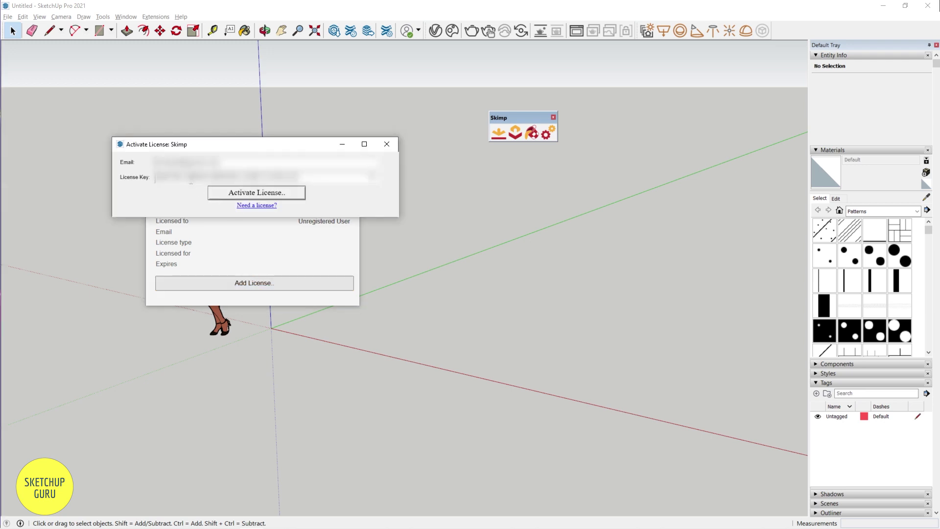
left_click(243, 192)
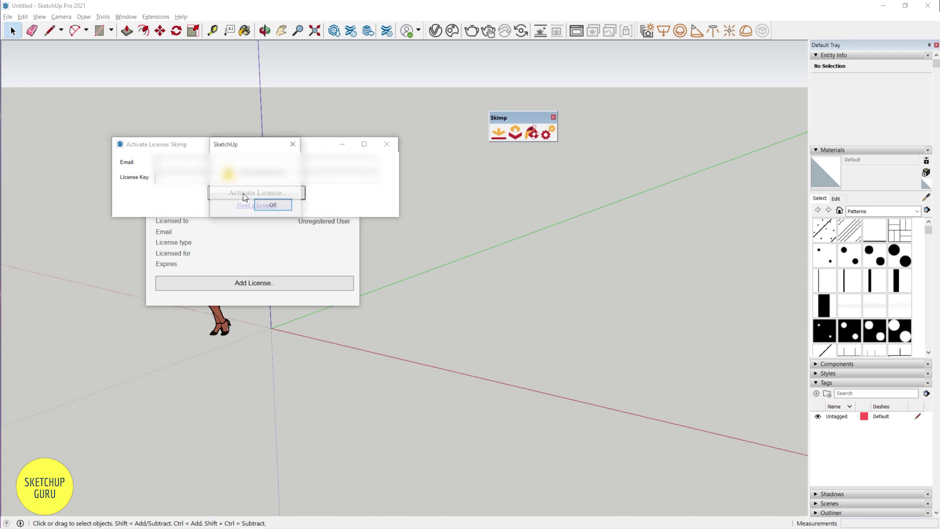
left_click(272, 204)
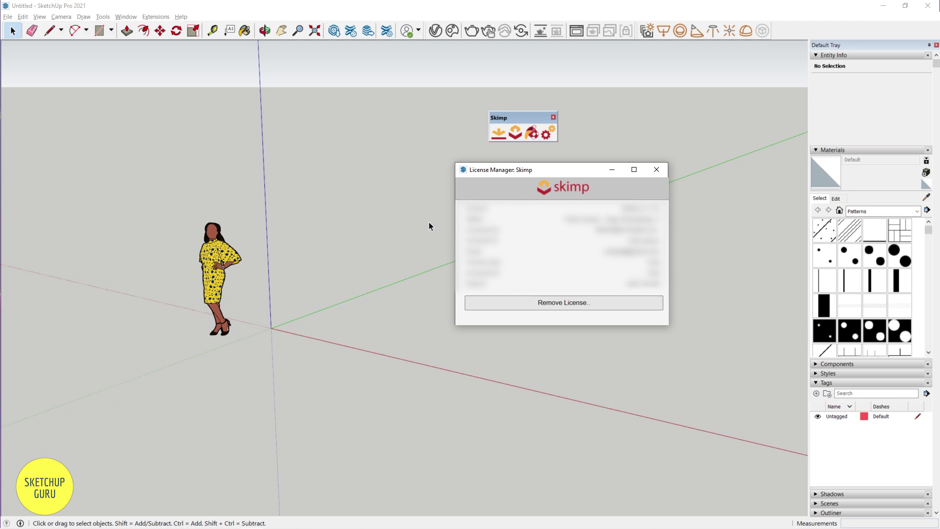
left_click(657, 170)
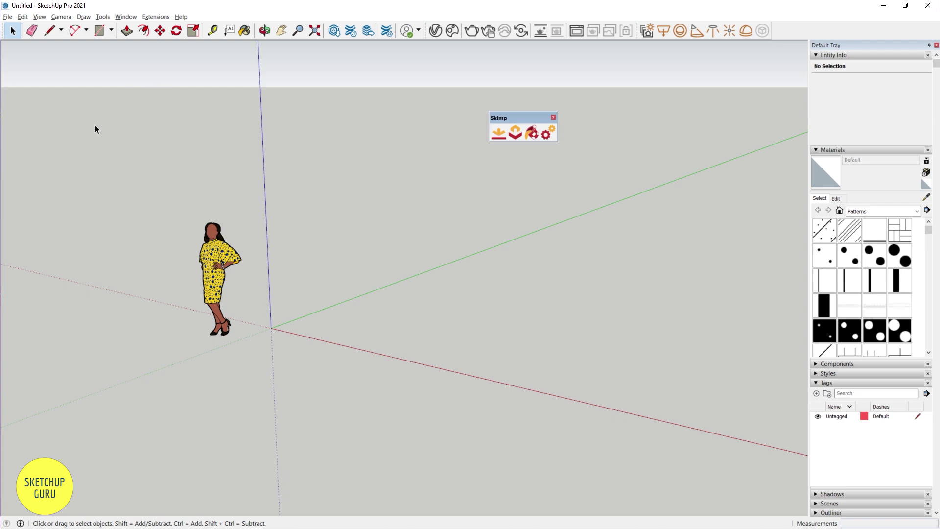
Step: Open the studio scene file Z_Studio.skp from the Z_Studio folder
left_click(8, 17)
left_click(22, 46)
left_click(357, 163)
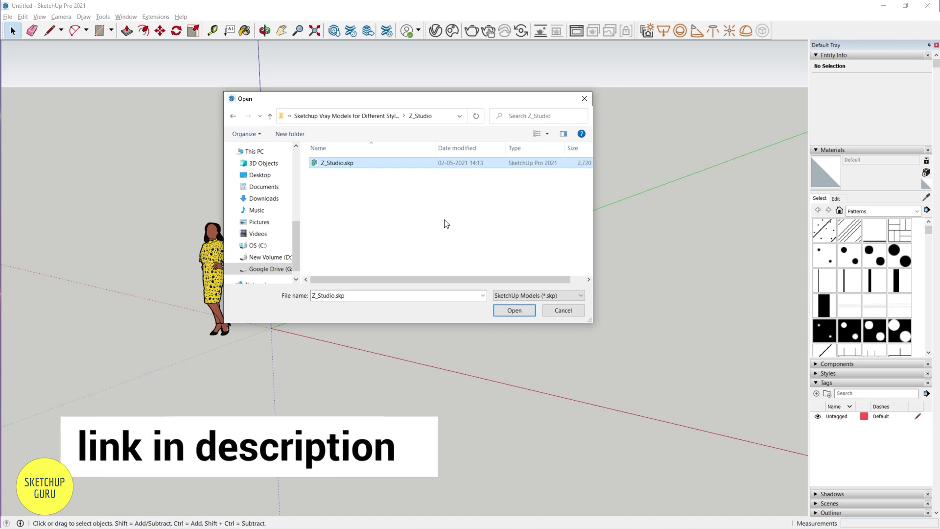
left_click(529, 310)
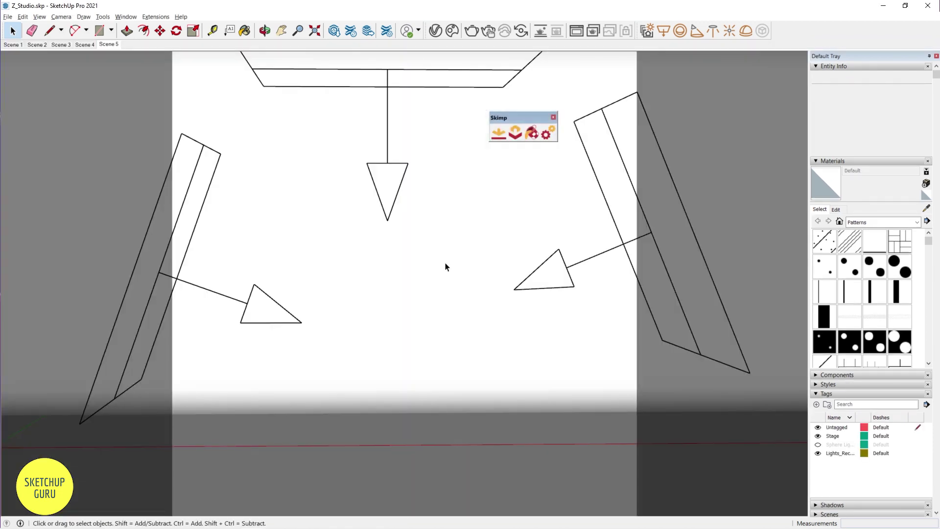
mouse_move(388, 263)
middle_mouse_down()
mouse_move(374, 302)
mouse_move(205, 329)
mouse_move(445, 270)
mouse_move(275, 387)
mouse_move(380, 407)
mouse_move(480, 382)
mouse_move(404, 384)
mouse_move(394, 262)
middle_mouse_up()
scroll(366, 256, "down", 5)
scroll(433, 277, "up", 5)
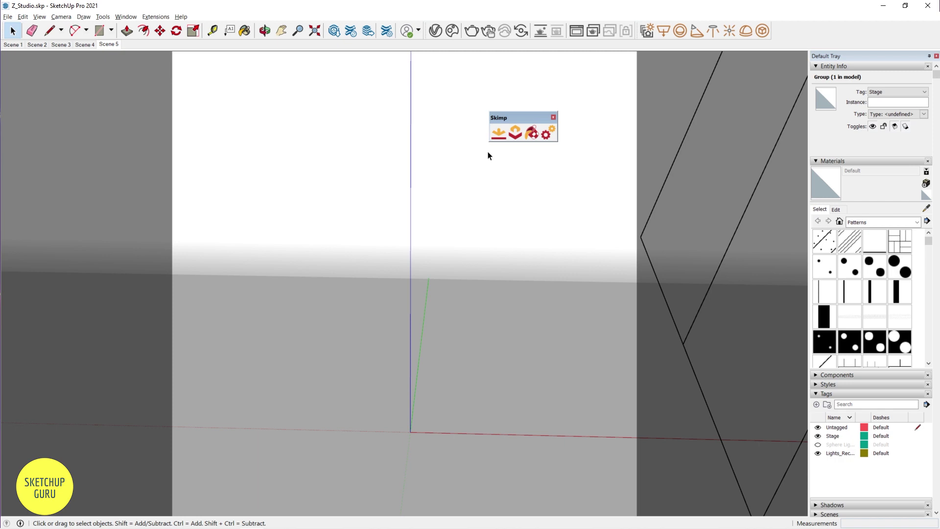
Step: Turn on Apply UV Texture in the Skimp file import settings and save the settings
left_click(550, 130)
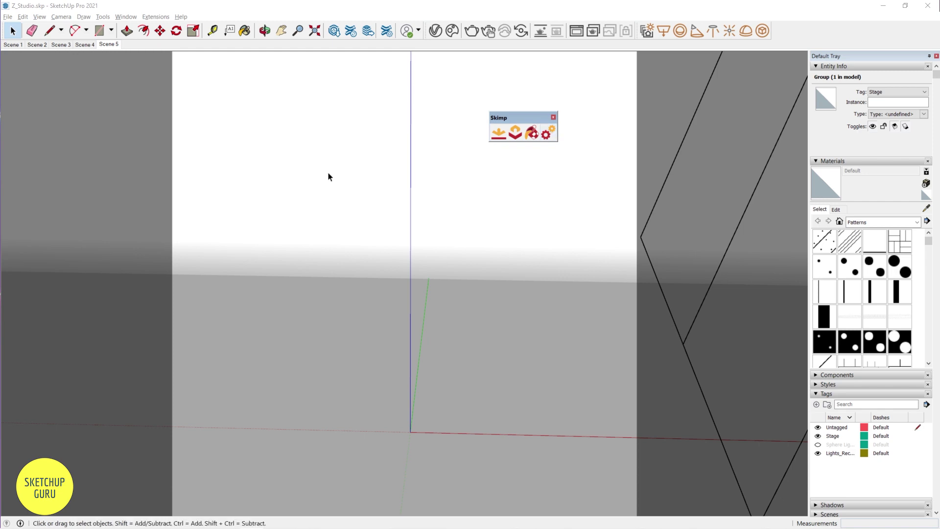
left_click(448, 123)
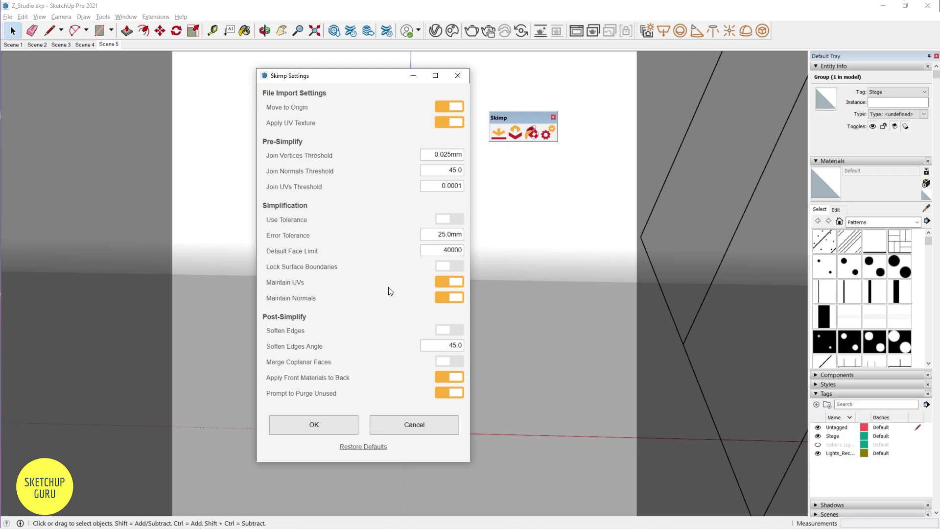
left_click(326, 425)
Step: Start a Skimp import and look at the reference photo of the Alba Lounge Armchair in its parent folder
left_click(499, 132)
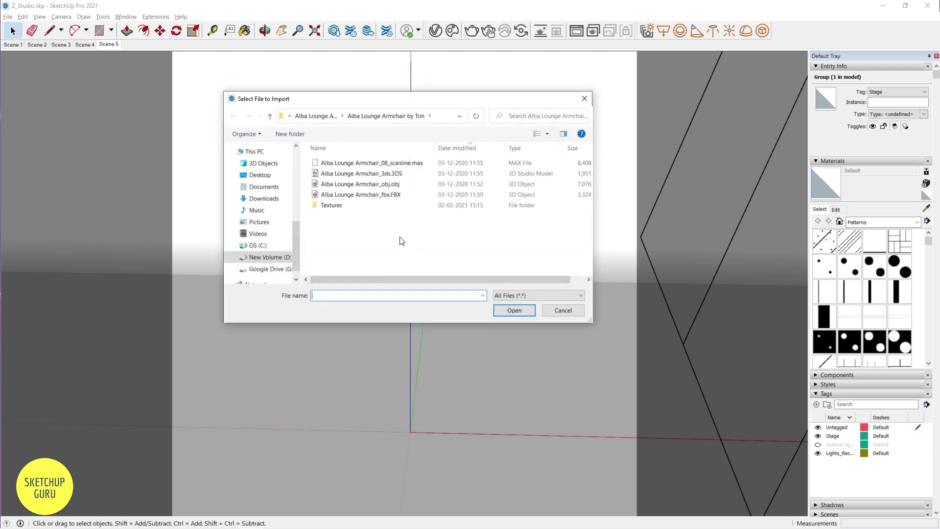
left_click(321, 115)
left_click(391, 164)
right_click(391, 163)
left_click(424, 190)
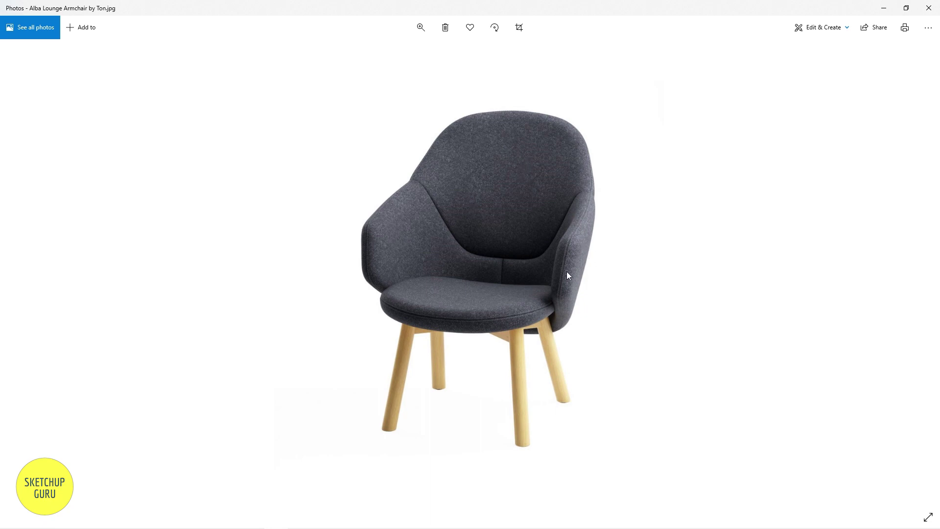
left_click(926, 9)
Step: Load Alba Lounge Armchair_obj.obj from the Alba Lounge Armchair by Ton folder into the Skimp import preview
double_click(332, 176)
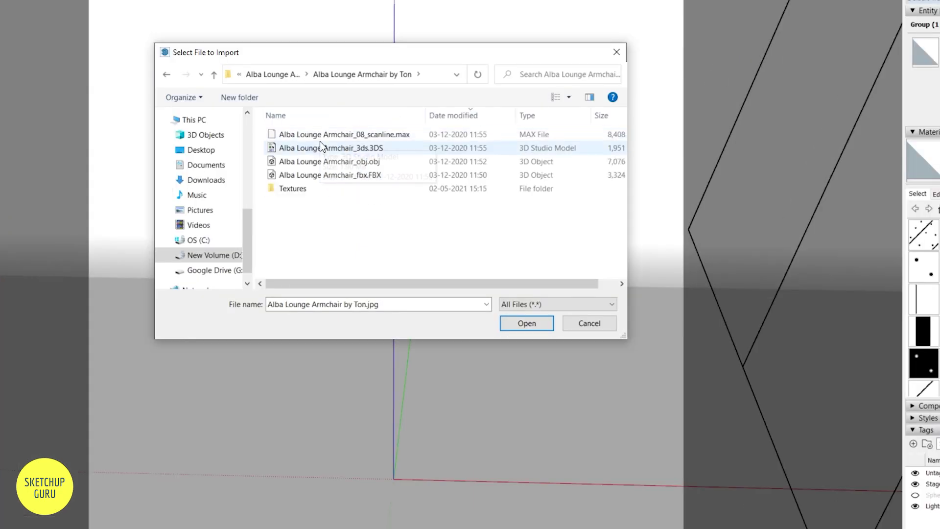
left_click(371, 161)
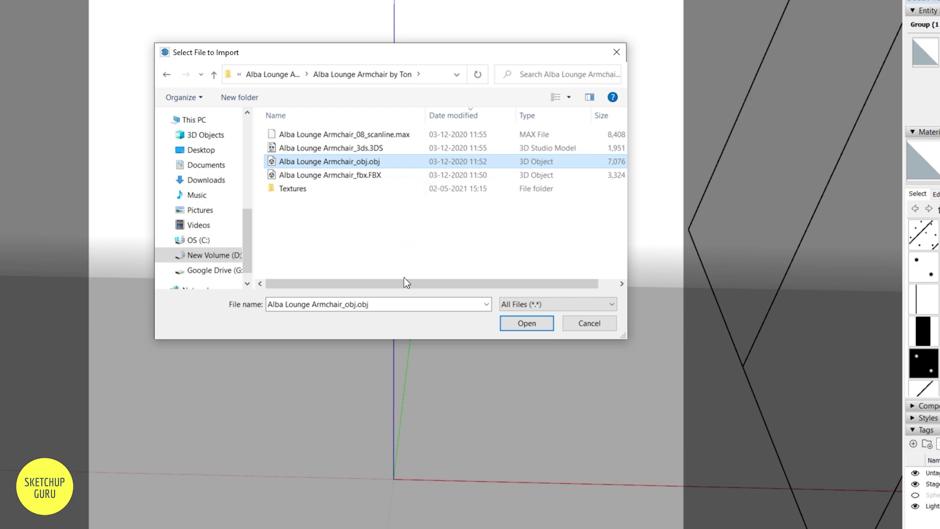
left_click(521, 327)
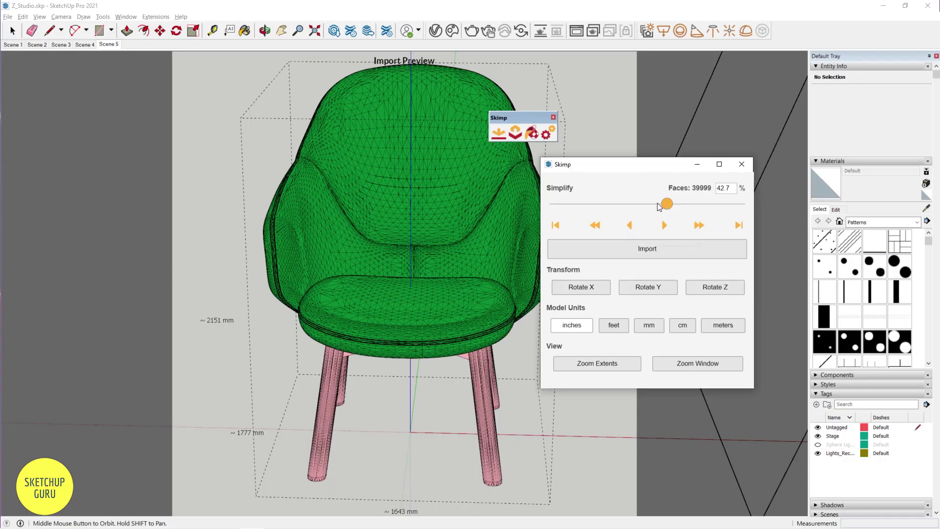
Step: Compare several simplification levels on the armchair preview, including the full 100 %, and reduce its faces to 20.8 %
left_click_drag(668, 205, 703, 207)
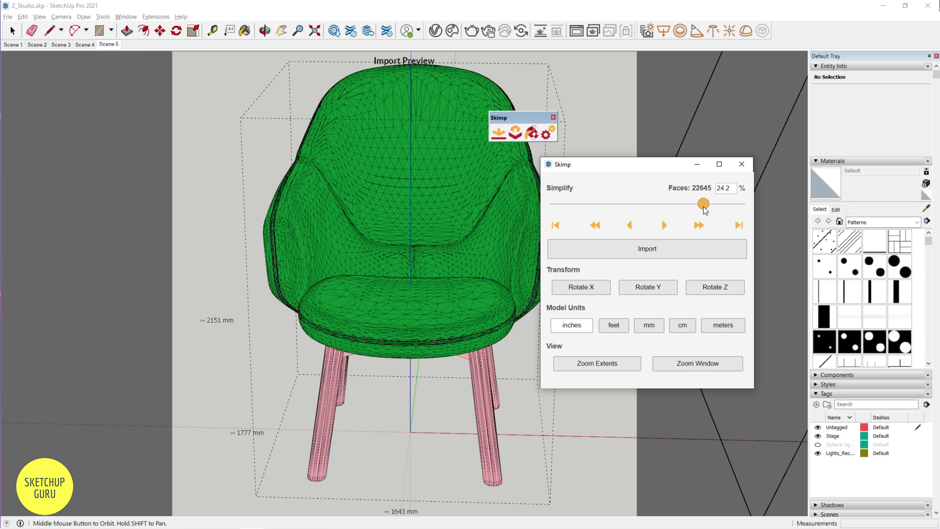
left_click_drag(702, 207, 546, 213)
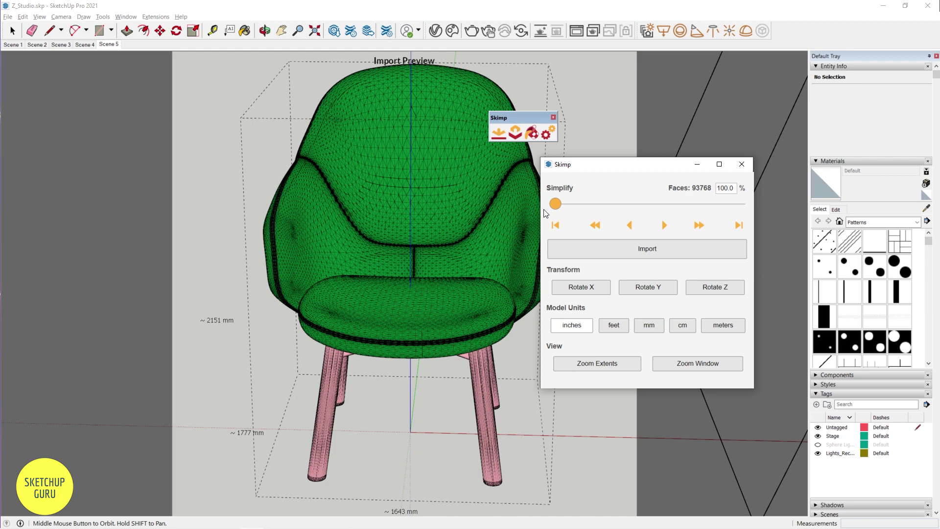
left_click_drag(618, 209, 710, 206)
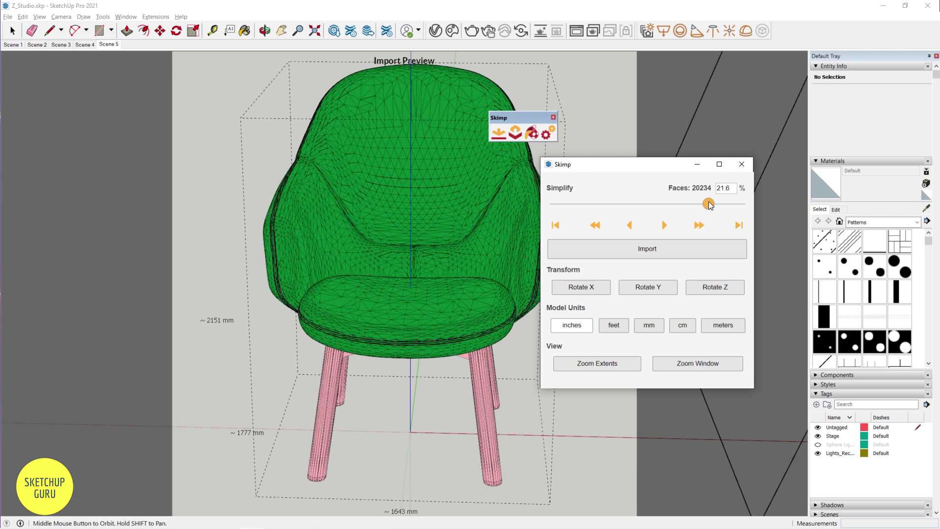
left_click_drag(710, 205, 711, 204)
Step: Rotate the armchair preview to a side-on orientation and import it into the model at 20.8 % of its faces
left_click(652, 292)
left_click(594, 289)
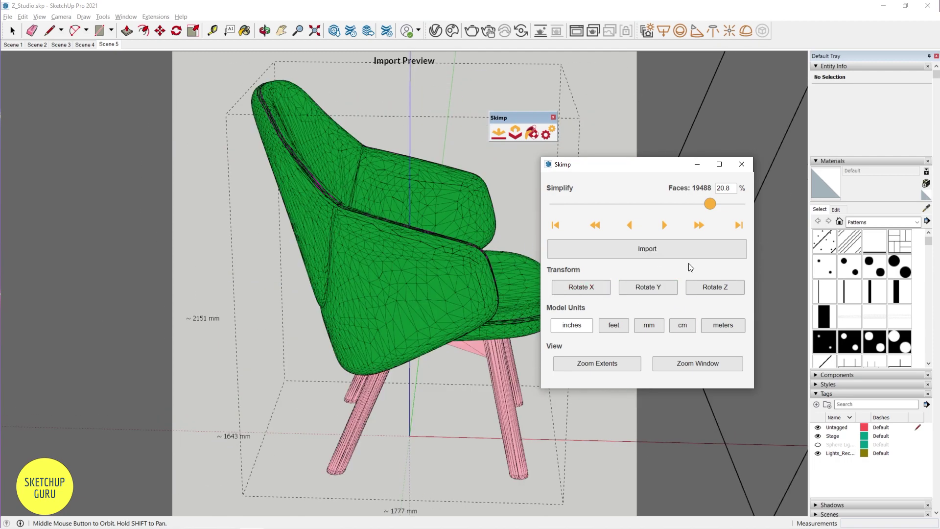
left_click(635, 251)
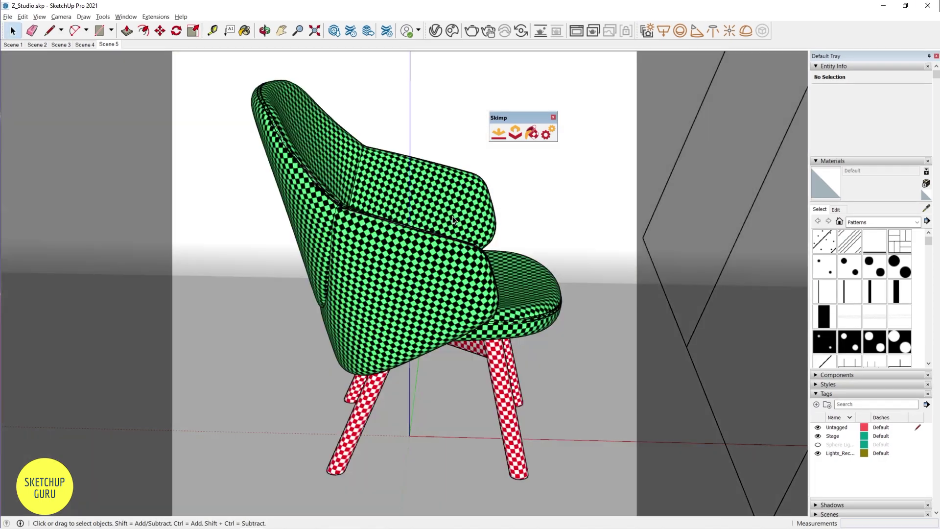
Step: Select the imported armchair and move it by a bottom corner to the middle of the studio stage between the lights
middle_click_drag(425, 220, 254, 223)
scroll(254, 223, "down", 6)
left_click(290, 212)
key("m")
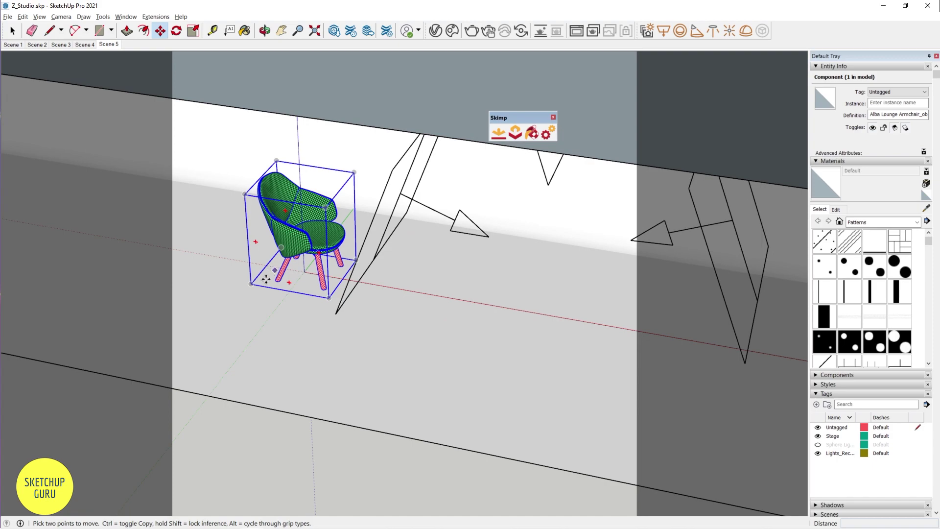
left_click(250, 284)
left_click(508, 321)
key("space")
scroll(628, 268, "up", 5)
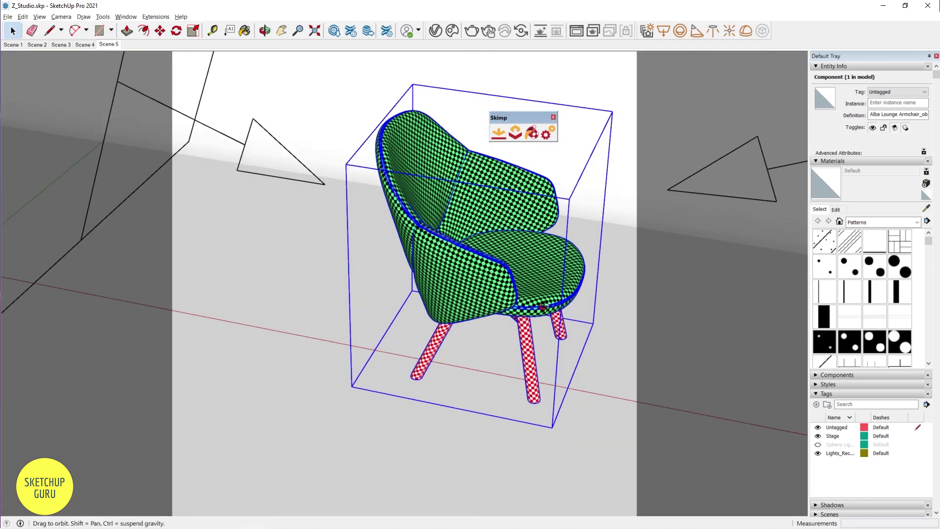
Step: Rotate the armchair on the stage to face the front and adjust its position
key("q")
middle_click_drag(610, 371, 446, 378)
key("space")
key("m")
middle_click_drag(392, 363, 538, 152)
key("space")
scroll(414, 263, "up", 3)
Step: Review the Skimp import settings without changing them and examine the checkered UV texture on the armchair's seat, arms and backrest
left_click(546, 139)
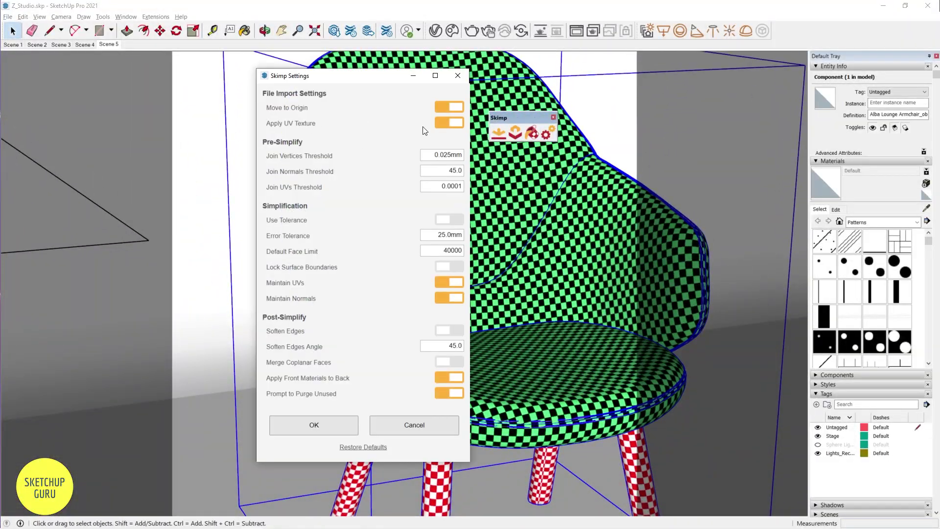
left_click(458, 75)
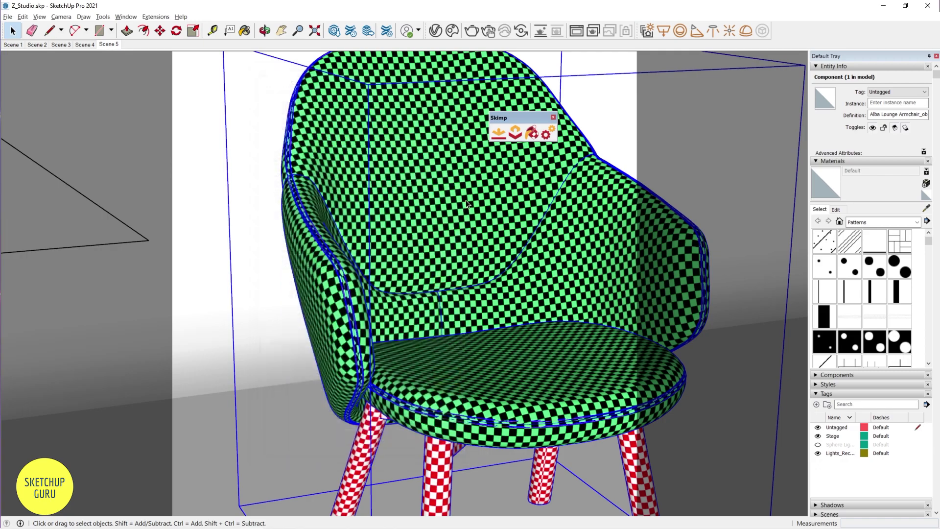
middle_click_drag(444, 293, 333, 318)
scroll(435, 182, "up", 4)
scroll(400, 286, "down", 3)
scroll(267, 281, "up", 4)
scroll(222, 282, "down", 5)
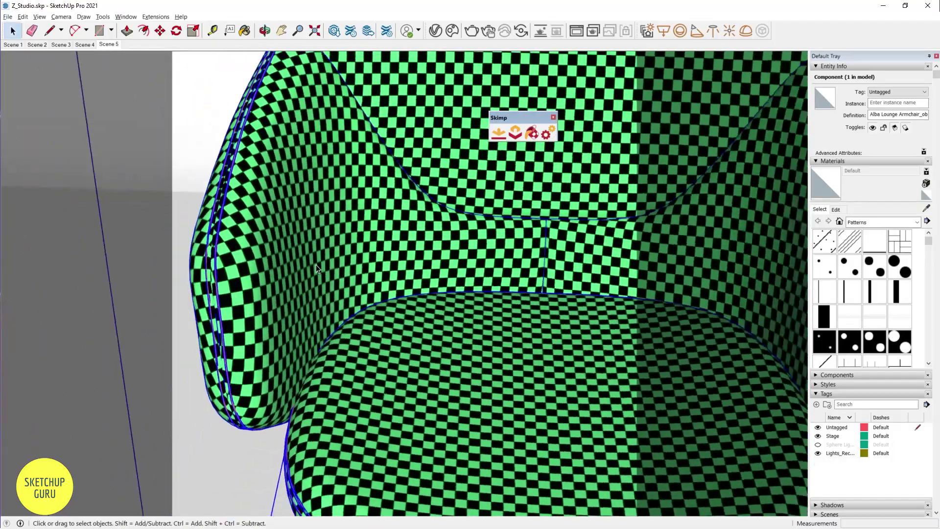
middle_click_drag(352, 274, 323, 319)
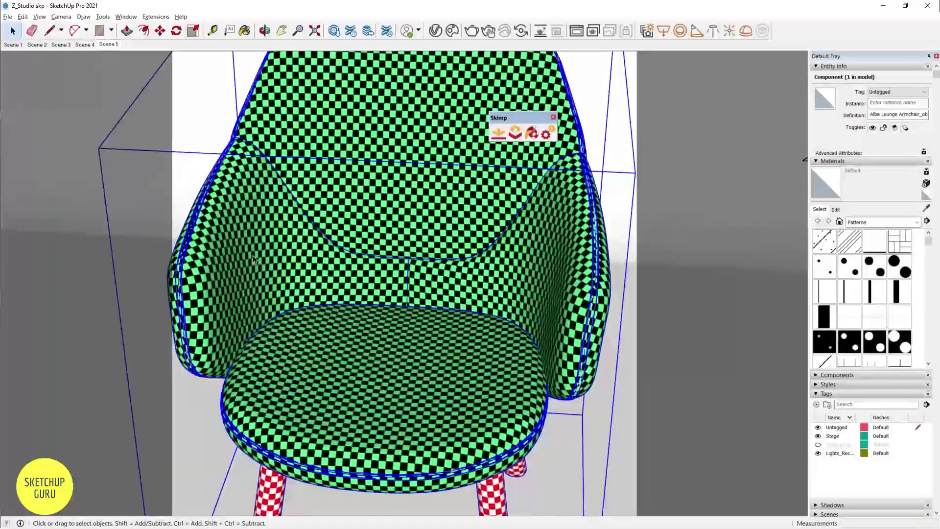
Step: Replace the texture of the armchair's Textile material with textile.jpg from the Textures folder using Skimp's texture replacement tool
left_click(531, 132)
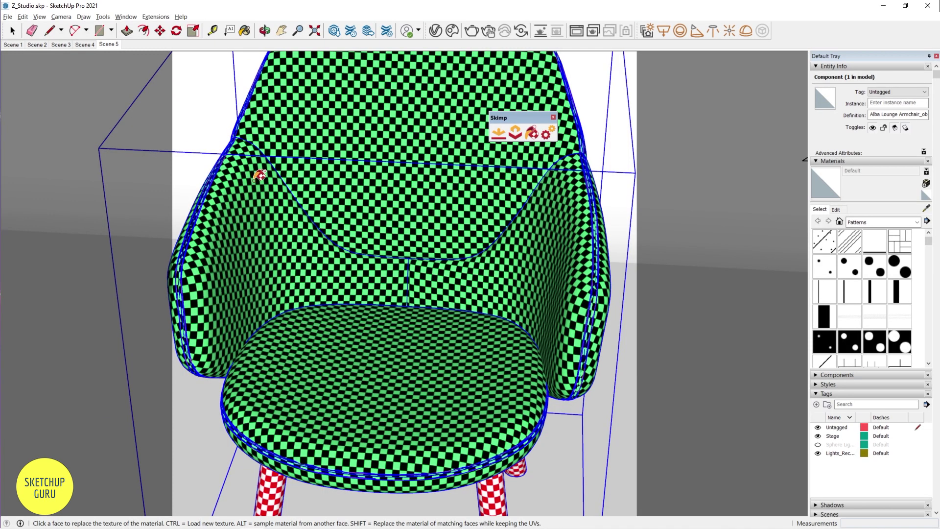
left_click(257, 177, "ctrl")
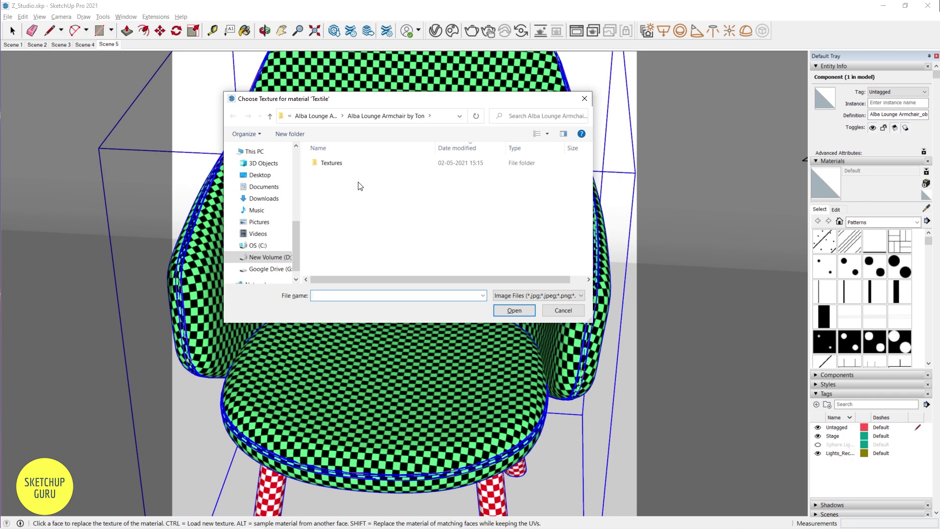
double_click(333, 162)
left_click(335, 163)
left_click(517, 311)
Step: Replace the checkered texture on the armchair legs' Wood material with wood.jpg
mouse_move(356, 318)
middle_mouse_down()
mouse_move(564, 363)
mouse_move(648, 224)
mouse_move(572, 88)
mouse_move(295, 251)
mouse_move(344, 338)
mouse_move(417, 361)
mouse_move(357, 155)
mouse_move(493, 55)
mouse_move(426, 235)
middle_mouse_up()
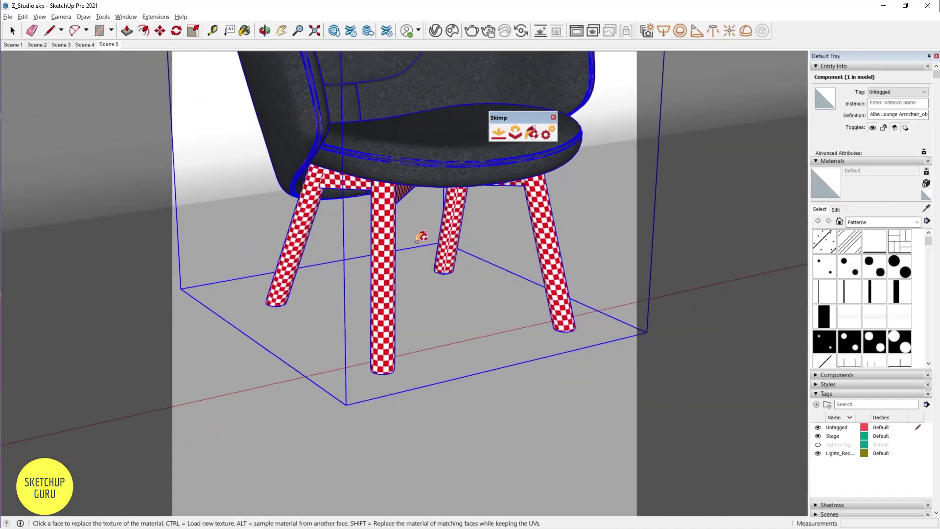
scroll(353, 256, "up", 5)
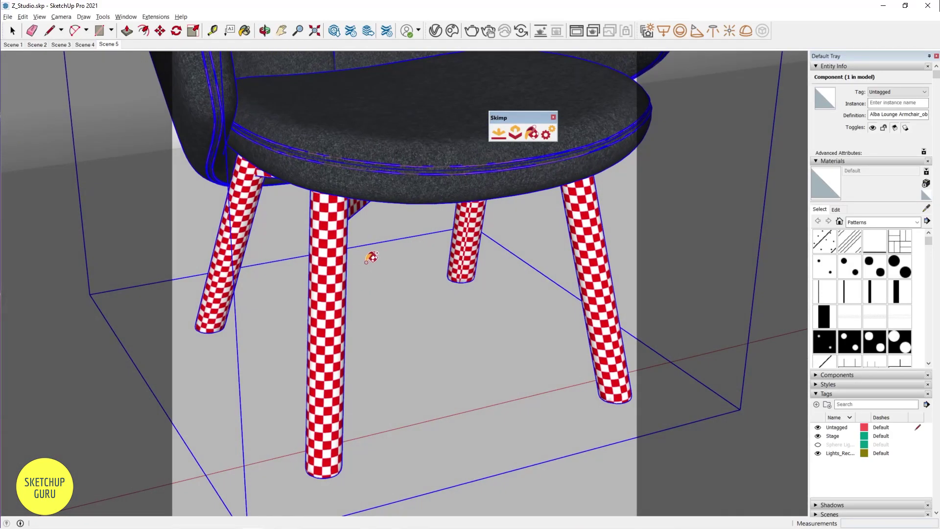
left_click(327, 246)
left_click(390, 167)
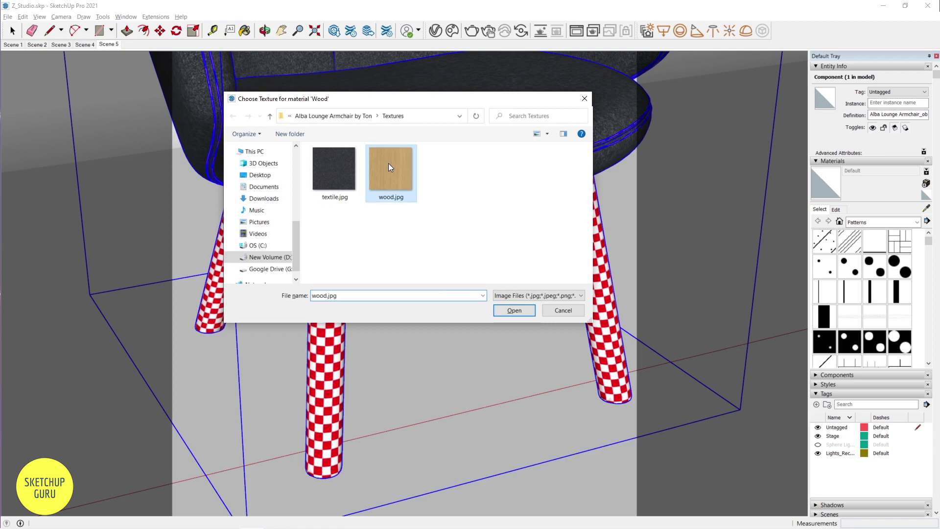
left_click(515, 313)
scroll(370, 293, "down", 1)
middle_click_drag(518, 336, 349, 339)
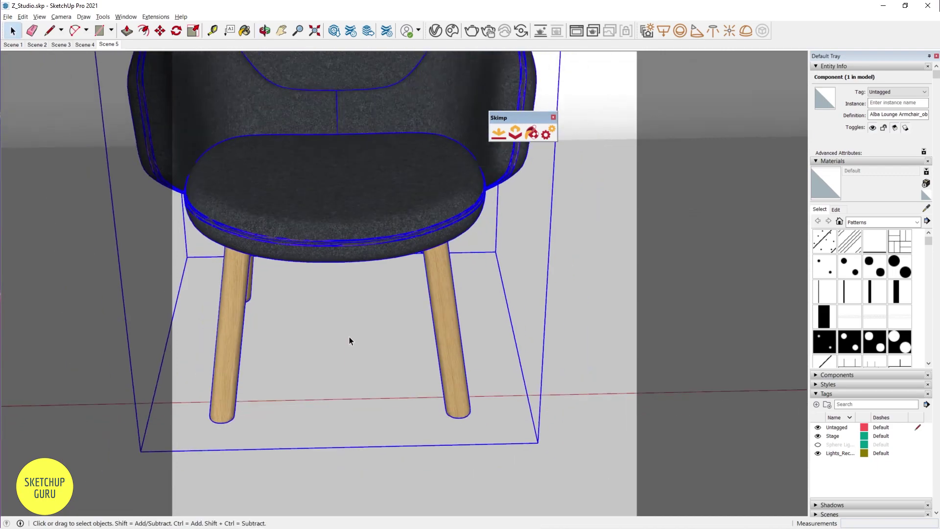
Step: Rotate the armchair on the stage and frame it in a three-quarter view for rendering
scroll(345, 314, "down", 3)
scroll(333, 329, "up", 4)
key("q")
left_click(333, 316)
left_click(402, 315)
left_click(401, 295)
key("space")
scroll(389, 318, "down", 2)
middle_click_drag(363, 323, 438, 307)
scroll(377, 331, "up", 2)
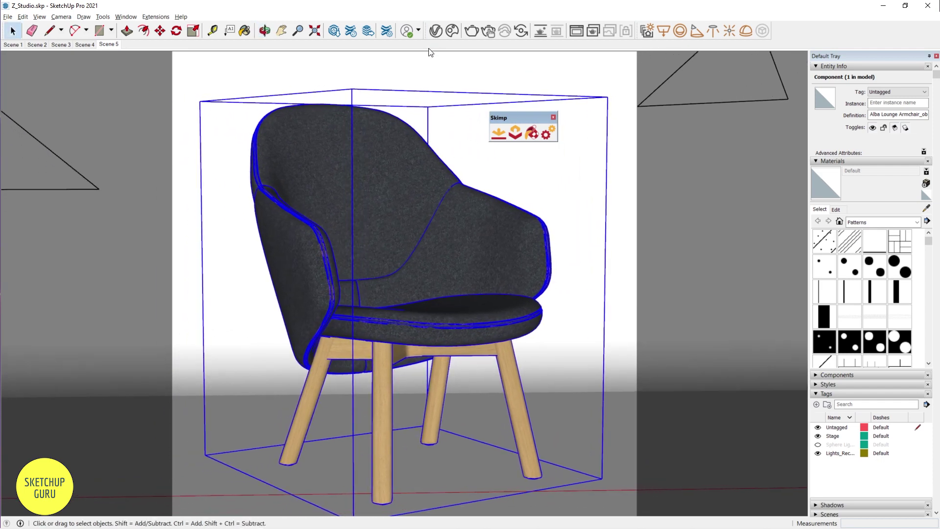
Step: Switch the V-Ray render denoiser to the OptiX-based option and start an interactive render of the armchair
left_click(435, 30)
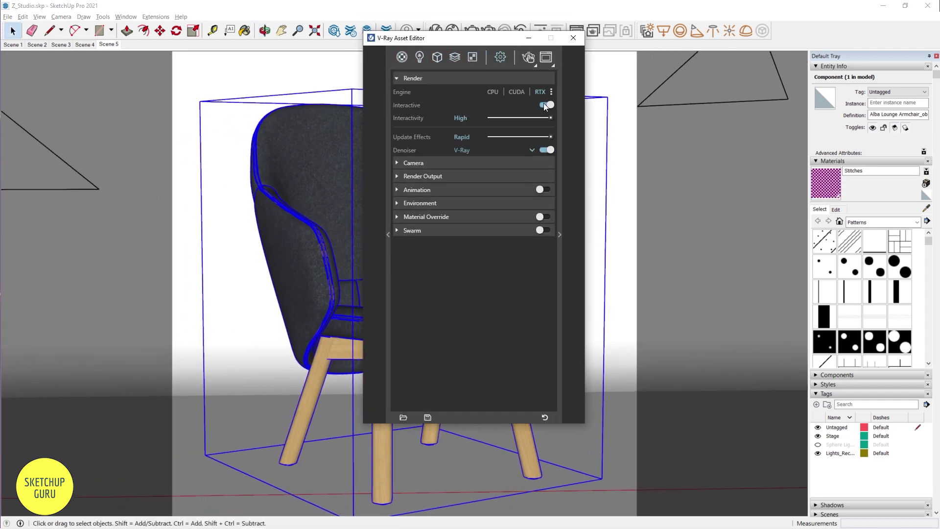
left_click(521, 150)
left_click(465, 172)
left_click(530, 57)
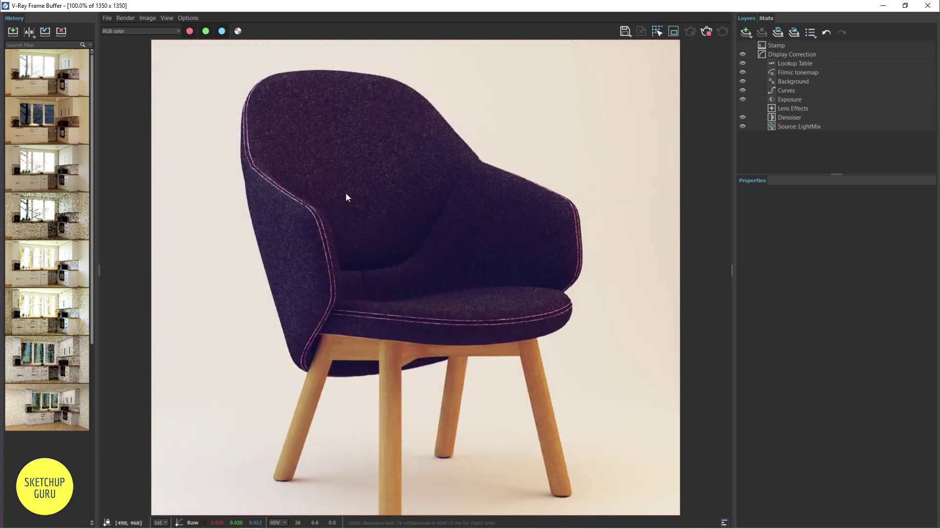
Step: Examine the stitching, fabric and wooden legs in the armchair render and save the render to the frame buffer history
scroll(335, 228, "up", 4)
scroll(303, 147, "down", 2)
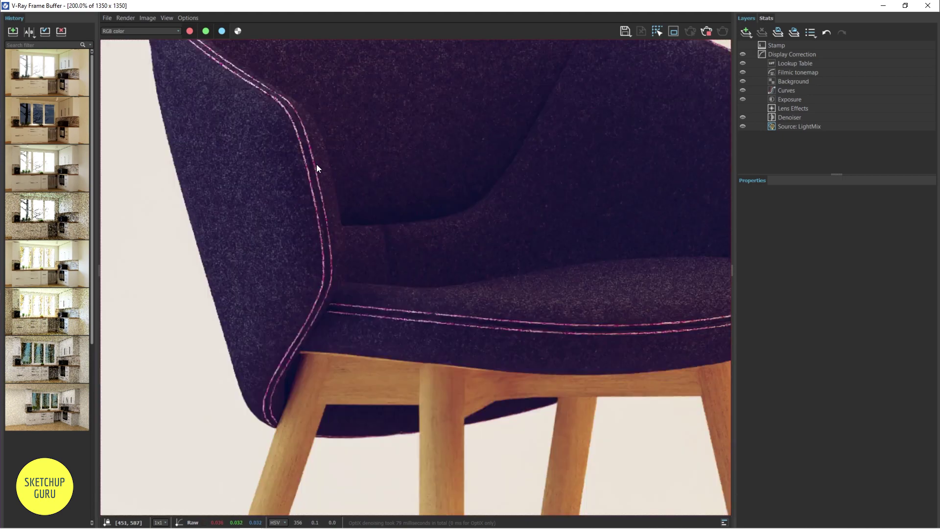
scroll(415, 314, "down", 2)
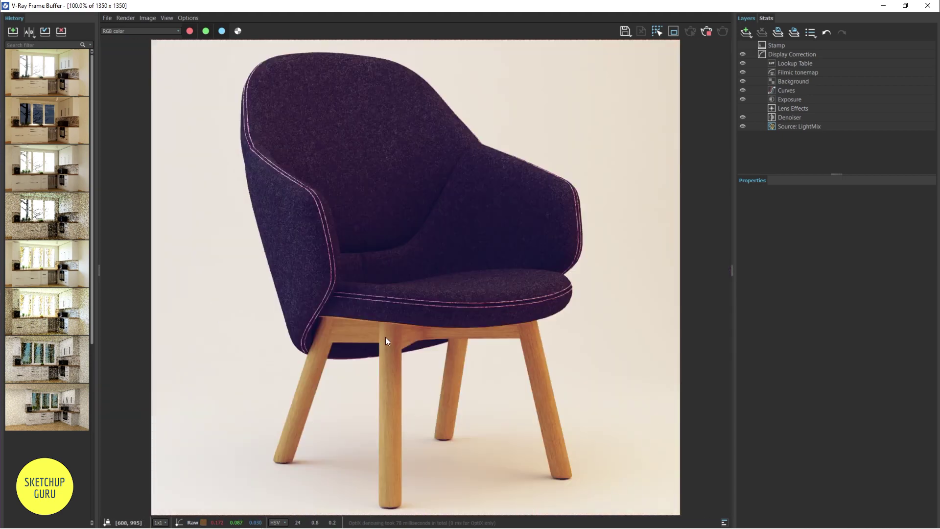
scroll(206, 130, "down", 2)
scroll(338, 109, "up", 2)
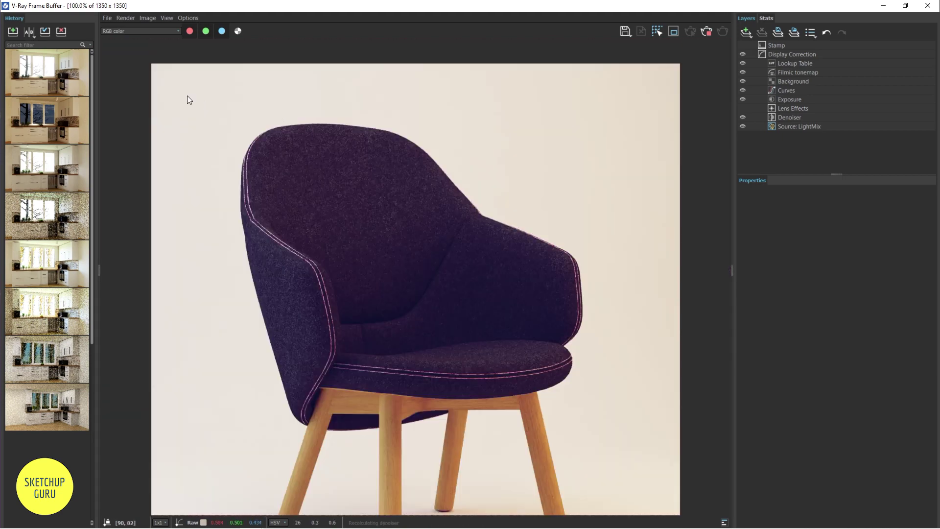
left_click(13, 31)
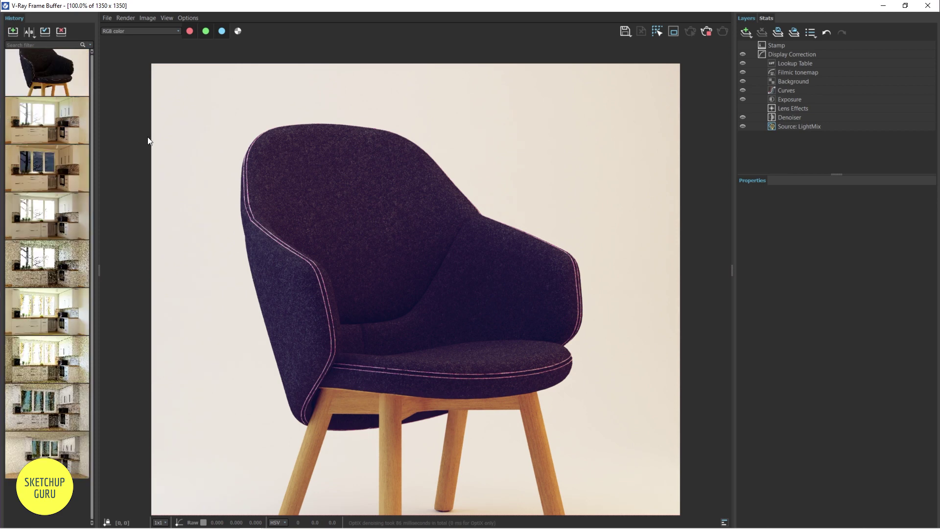
scroll(148, 140, "down", 2)
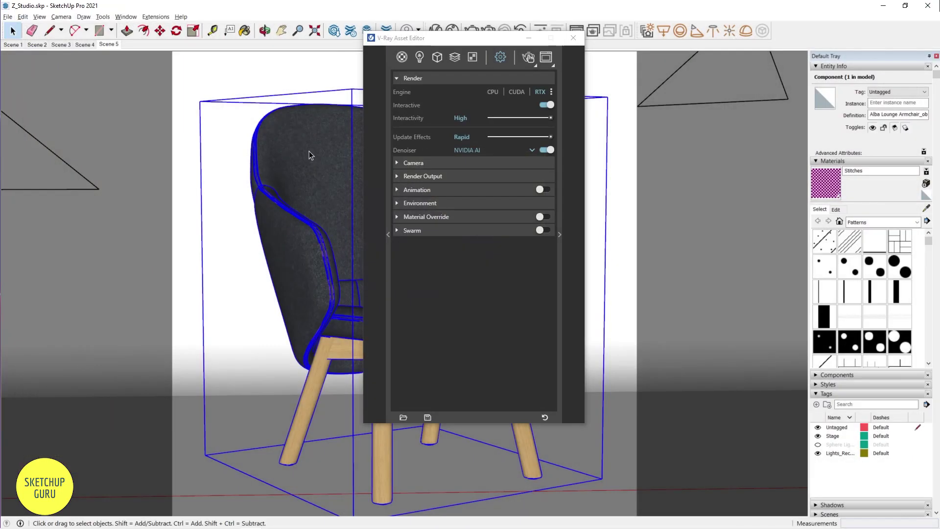
Step: Add a new scene from the current armchair view and close the V-Ray Asset Editor
right_click(110, 45)
left_click(131, 73)
left_click(573, 38)
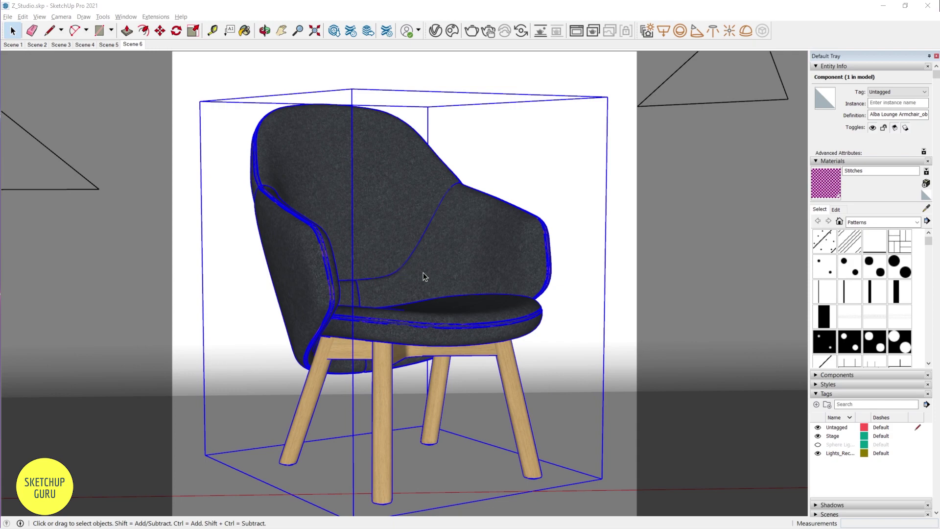
Step: Sample the Textile material from the armchair's backrest to make it the current material
mouse_move(412, 245)
middle_mouse_down()
mouse_move(339, 304)
mouse_move(429, 250)
mouse_move(342, 272)
middle_mouse_up()
scroll(429, 250, "up", 1)
mouse_move(432, 302)
middle_mouse_down()
mouse_move(519, 351)
mouse_move(547, 177)
mouse_move(438, 306)
middle_mouse_up()
left_click(926, 208)
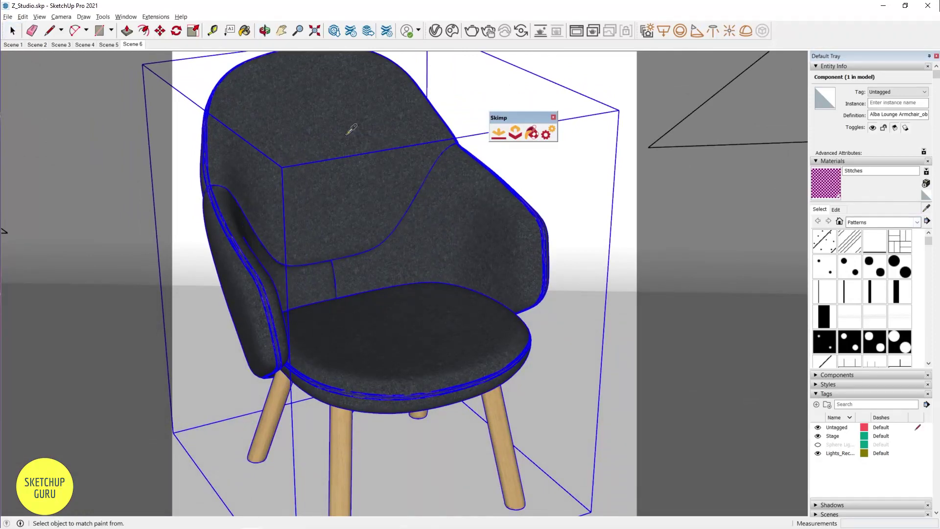
left_click(342, 118)
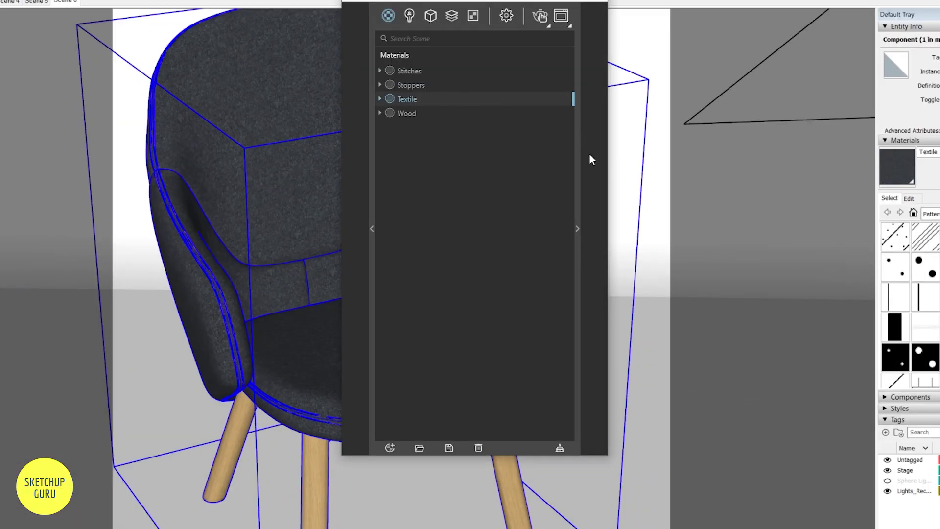
Step: Show the Textile material's V-Ray parameters and wrap its diffuse color texture in a Falloff map
left_click(576, 158)
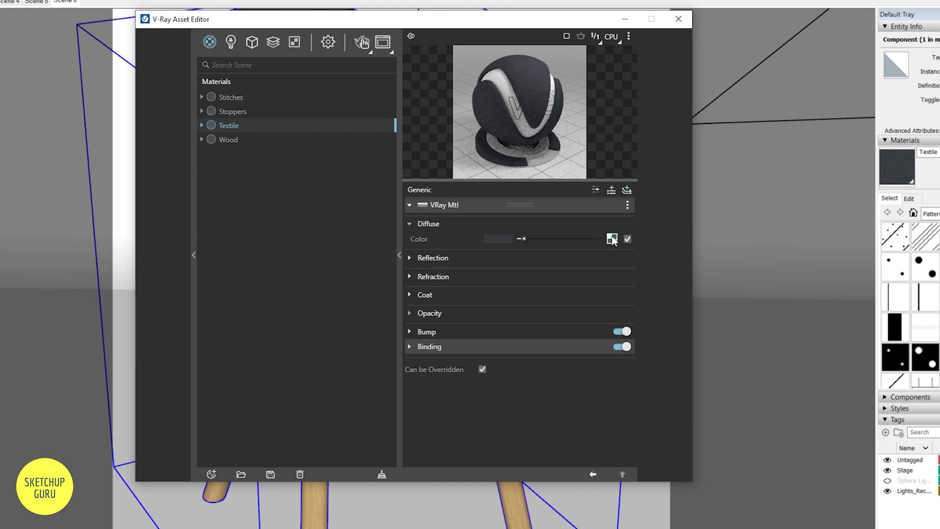
right_click(611, 236)
mouse_move(633, 295)
scroll(573, 186, "down", 5)
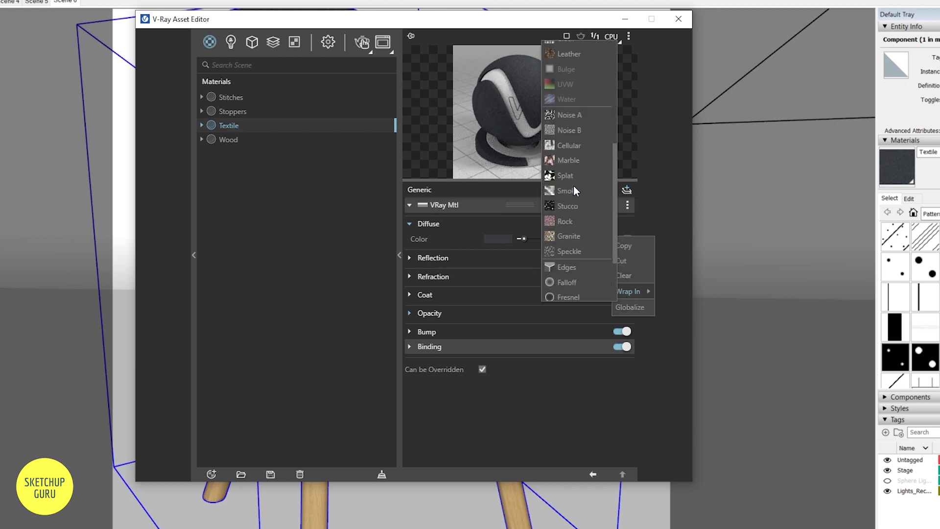
left_click(568, 250)
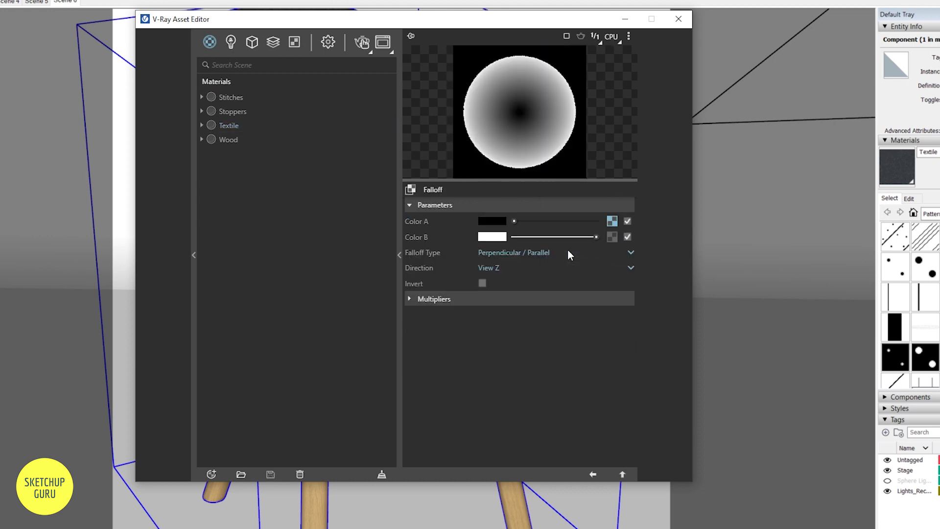
Step: Copy the Falloff map's Color A texture and paste it as a copy into Color B
right_click(612, 219)
left_click(619, 225)
right_click(613, 236)
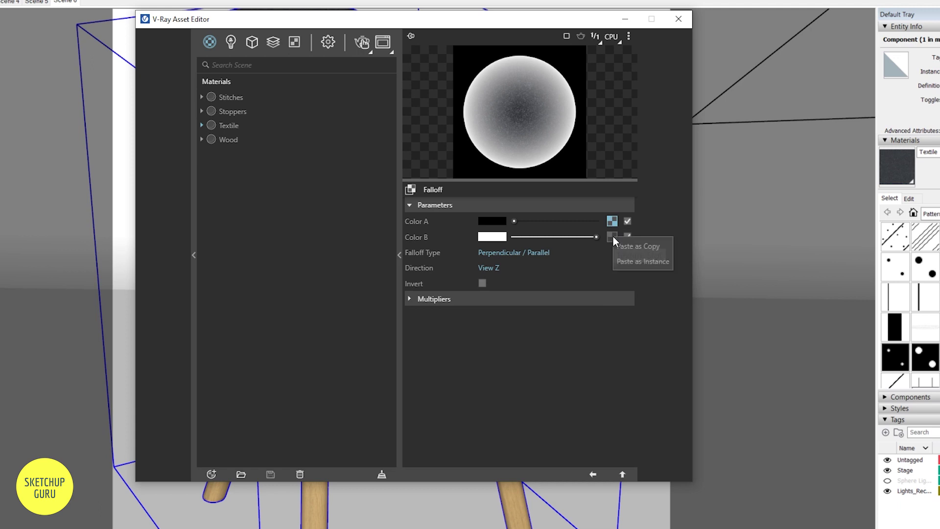
left_click(630, 247)
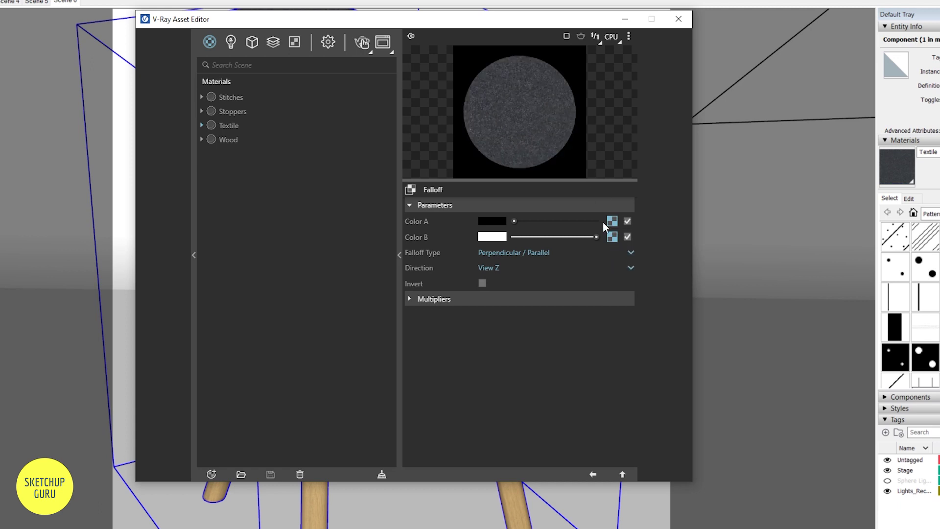
Step: Wrap the Falloff map's Color B texture in a Color Correction and set its brightness to 0.13
right_click(612, 236)
mouse_move(631, 318)
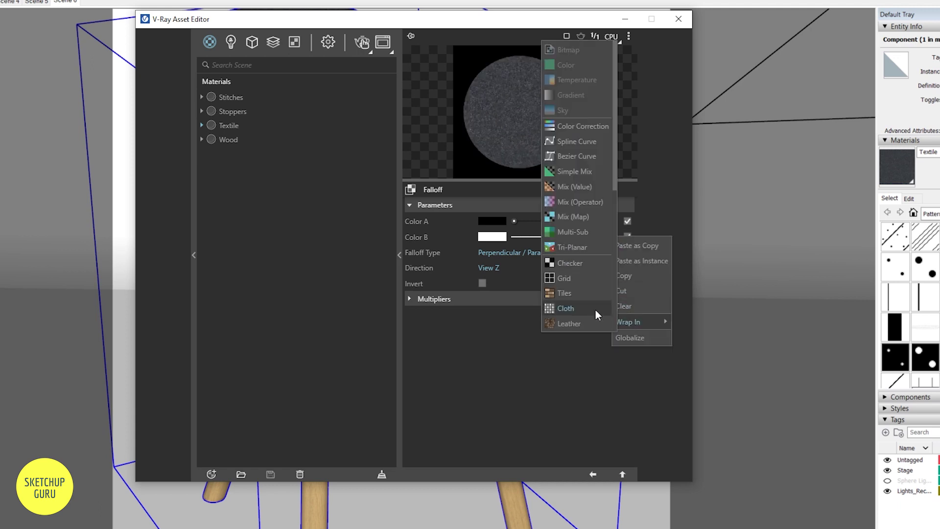
left_click(577, 120)
left_click(586, 351)
left_click(592, 473)
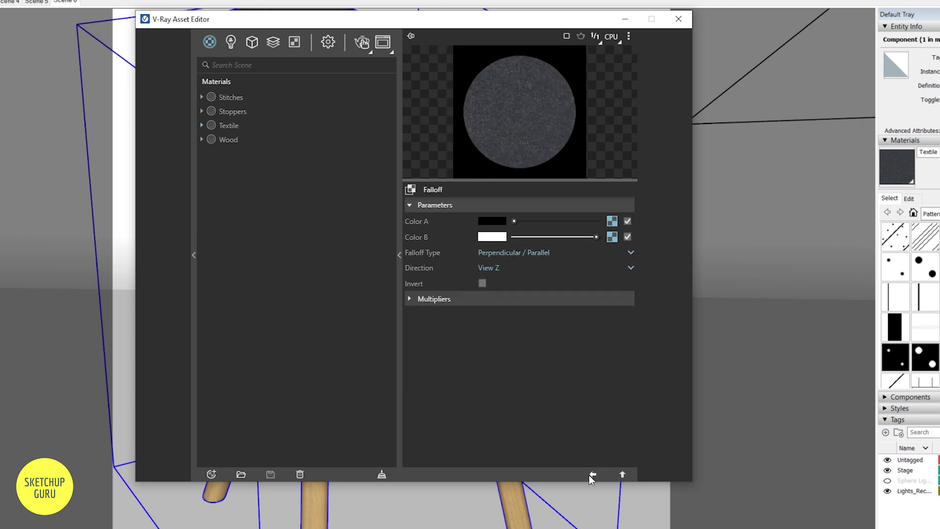
left_click_drag(589, 351, 580, 351)
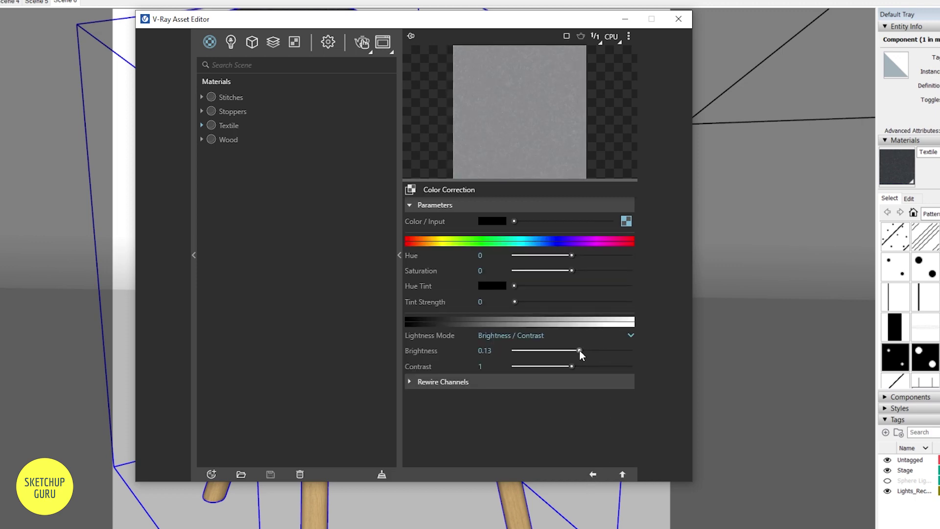
left_click(594, 473)
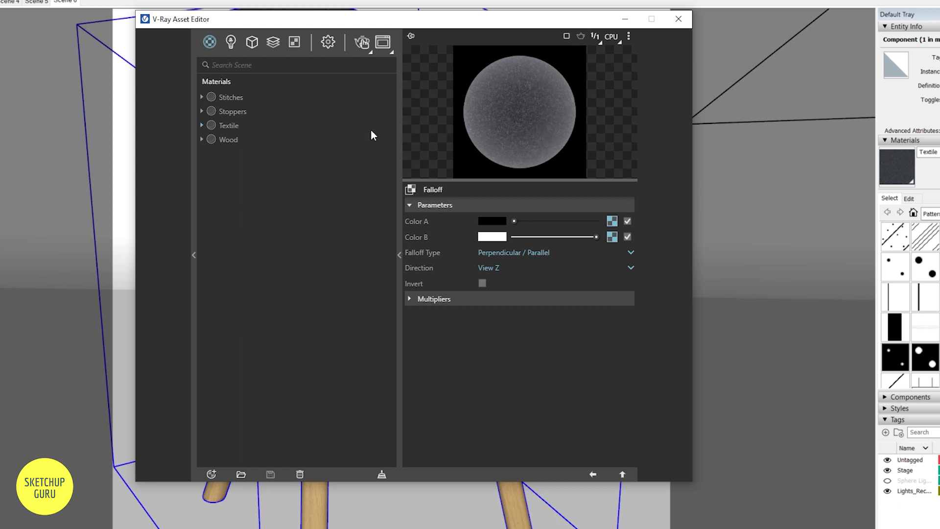
Step: Switch the Textile material's preview scene to Fabric and close the V-Ray Asset Editor
left_click(622, 474)
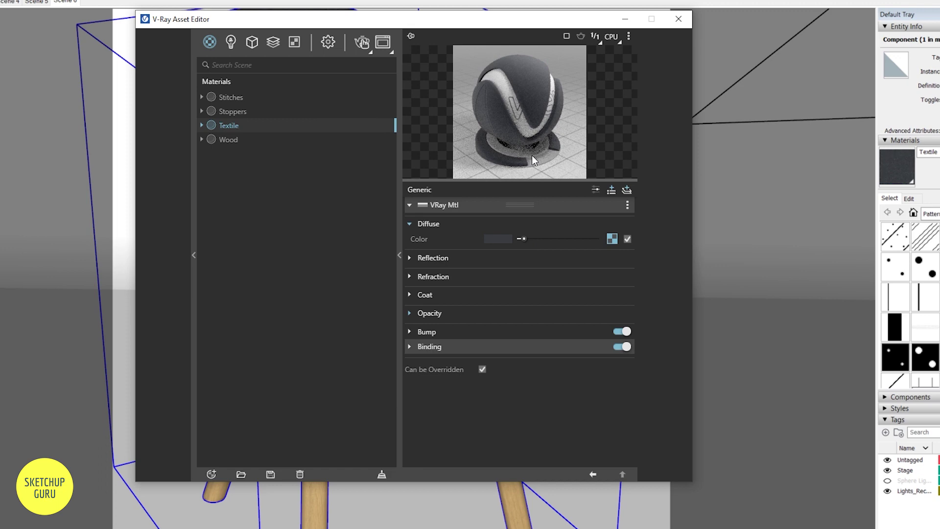
left_click(627, 36)
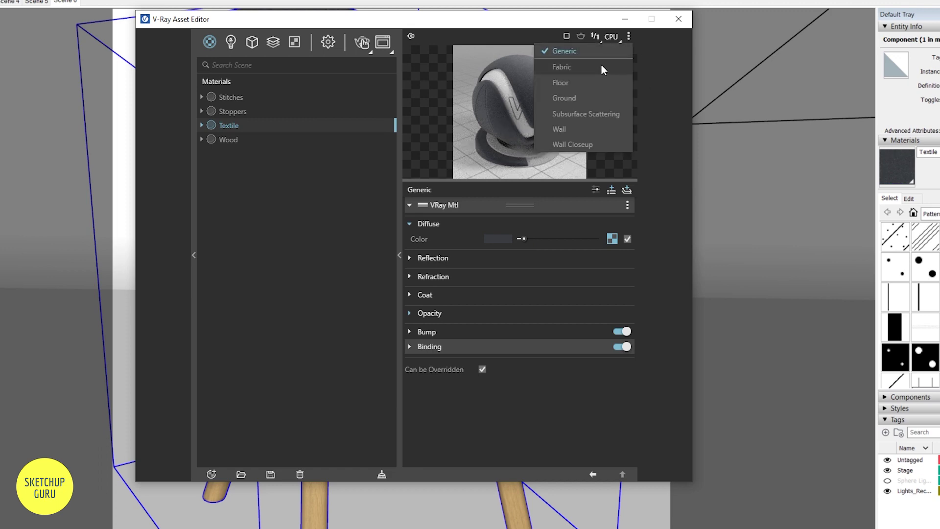
left_click(575, 68)
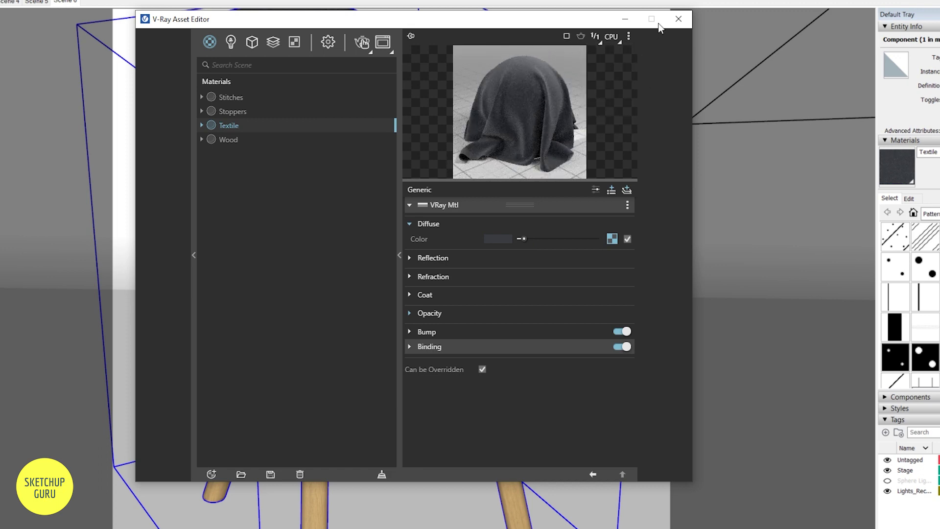
left_click(679, 19)
Step: Restore the Scene 6 view and sample the Wood material from the armchair's front leg
left_click(58, 2)
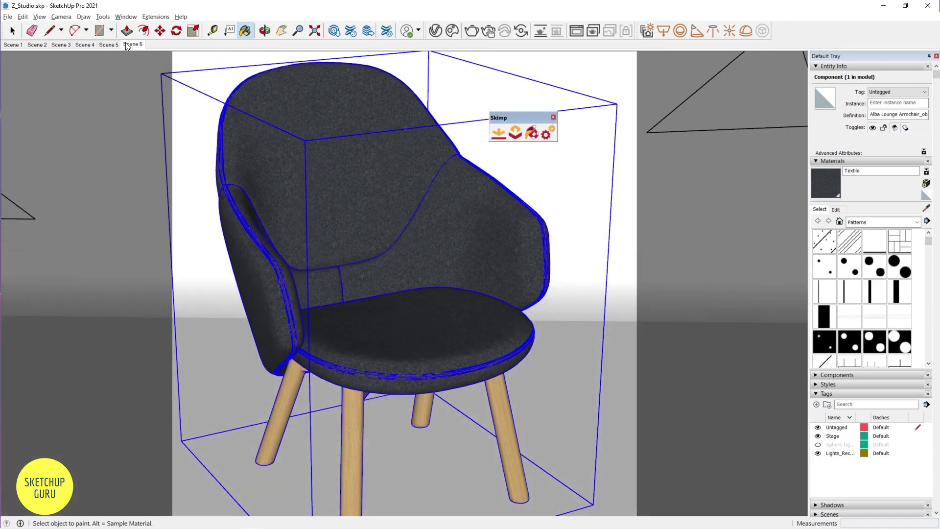
left_click(126, 43)
left_click(926, 209)
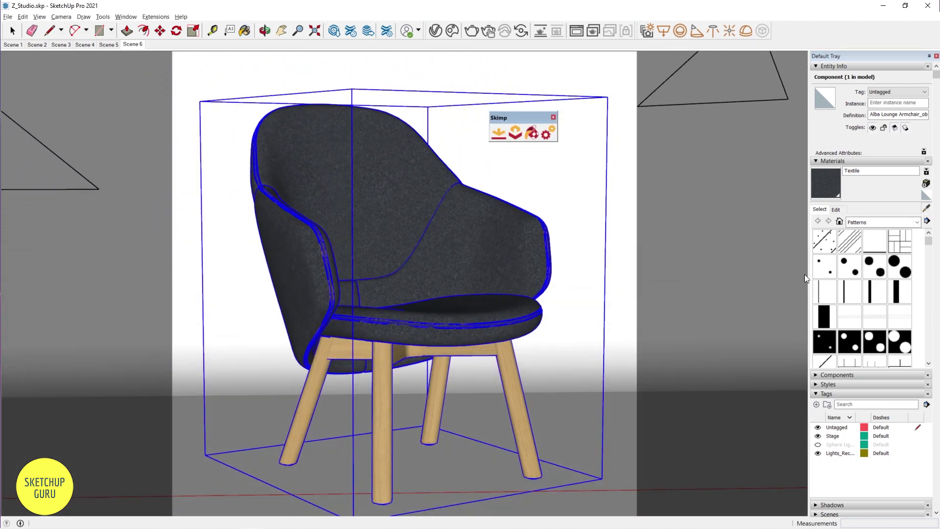
left_click(382, 367)
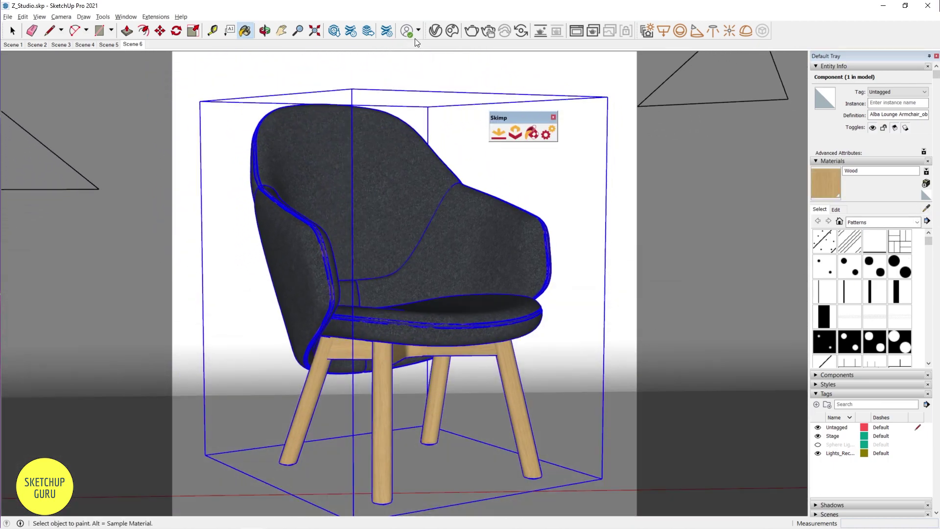
Step: Show the Wood material's V-Ray reflection parameters and adjust its reflection settings
left_click(435, 30)
left_click(433, 259)
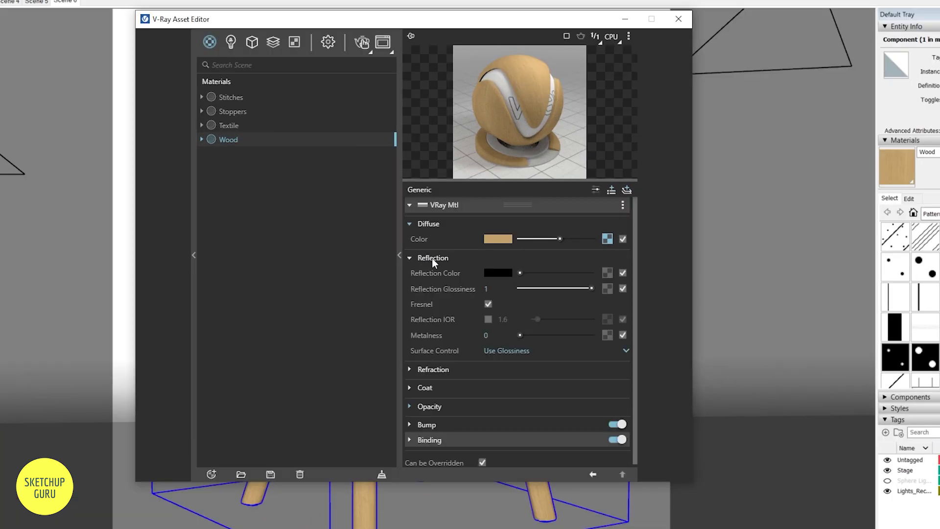
left_click_drag(546, 268, 565, 287)
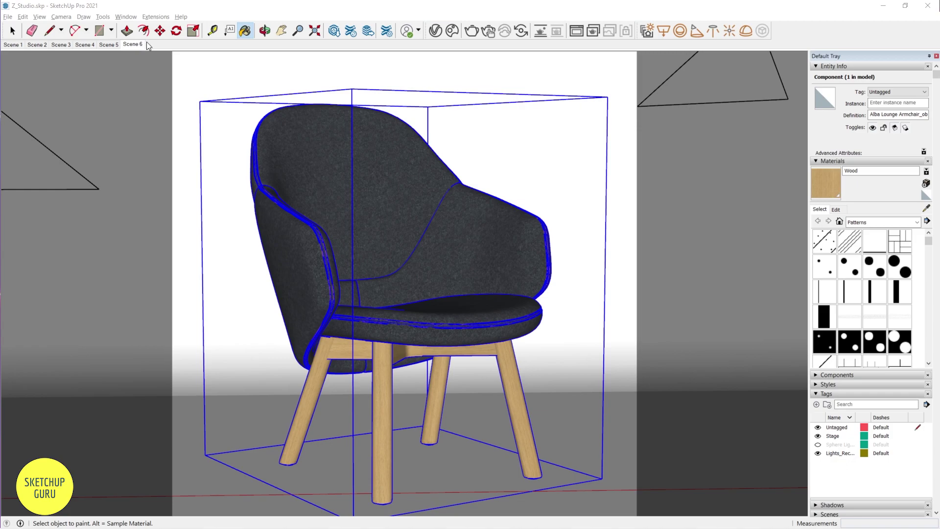
Step: Render the Scene 6 view and examine the armchair's fabric, stitching and legs up close
left_click(490, 30)
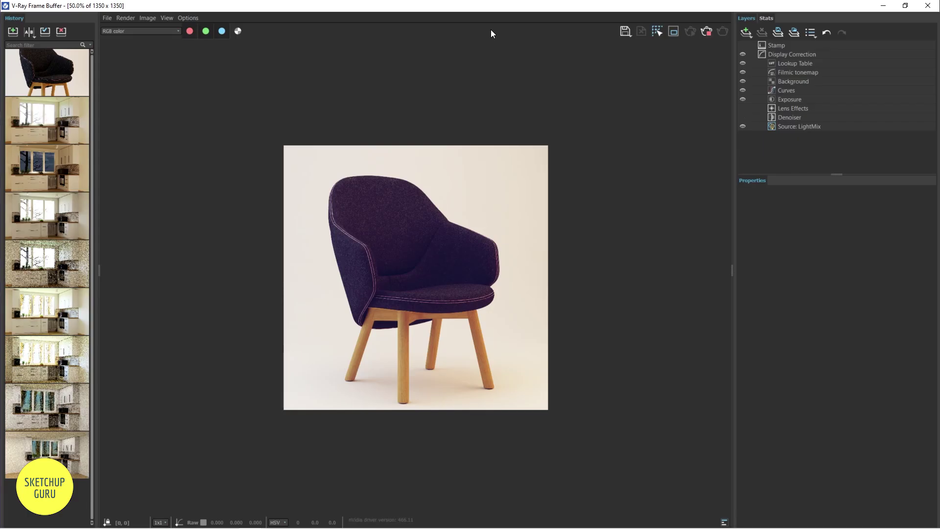
scroll(410, 240, "up", 2)
scroll(411, 244, "down", 1)
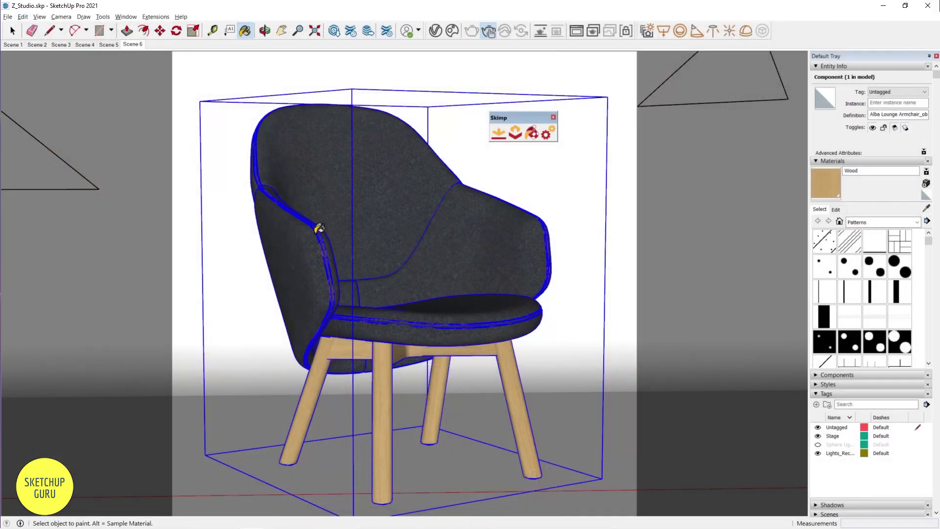
Step: Replace the texture of the pink stitching along the armrest edge with Skimp's texture replacement tool
scroll(312, 245, "up", 5)
scroll(308, 268, "up", 6)
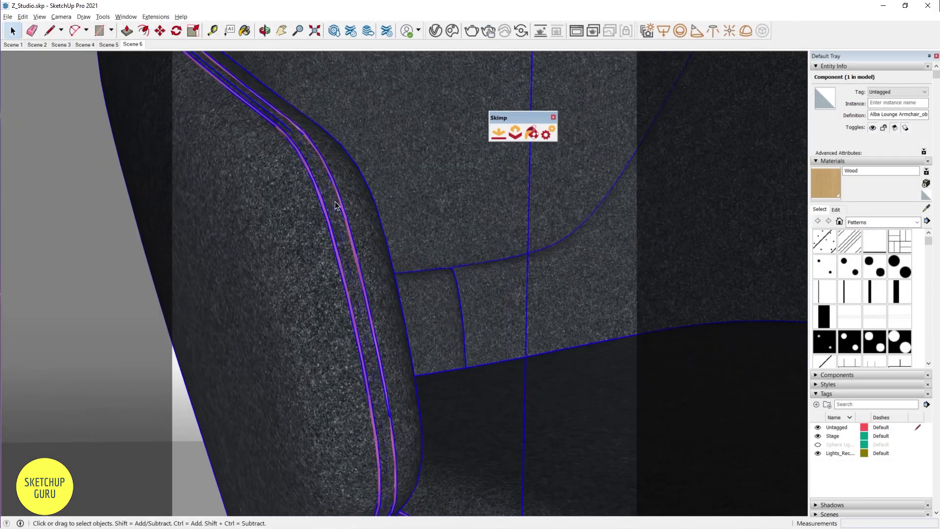
left_click(532, 135)
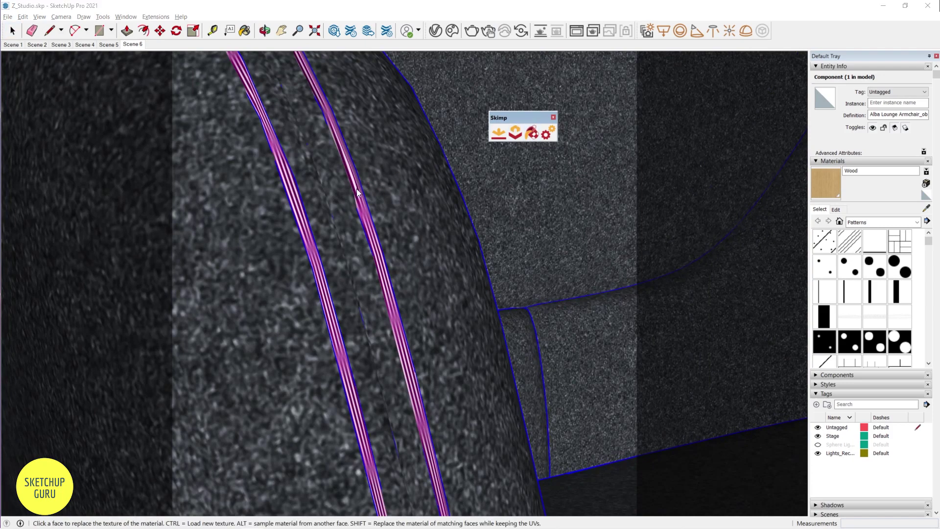
left_click(358, 189, "ctrl")
double_click(345, 177)
middle_click_drag(385, 217, 209, 142)
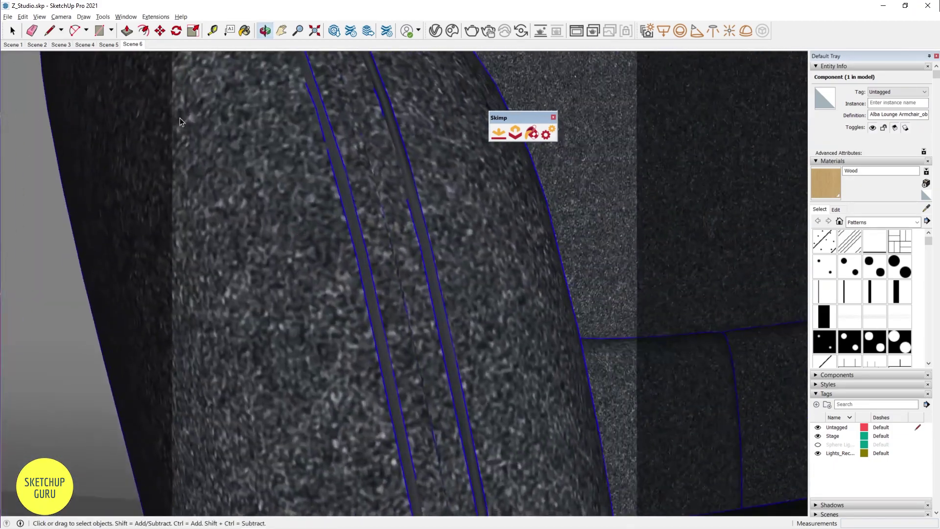
Step: Render the Scene 6 view again and save the result to the frame buffer history
left_click(127, 45)
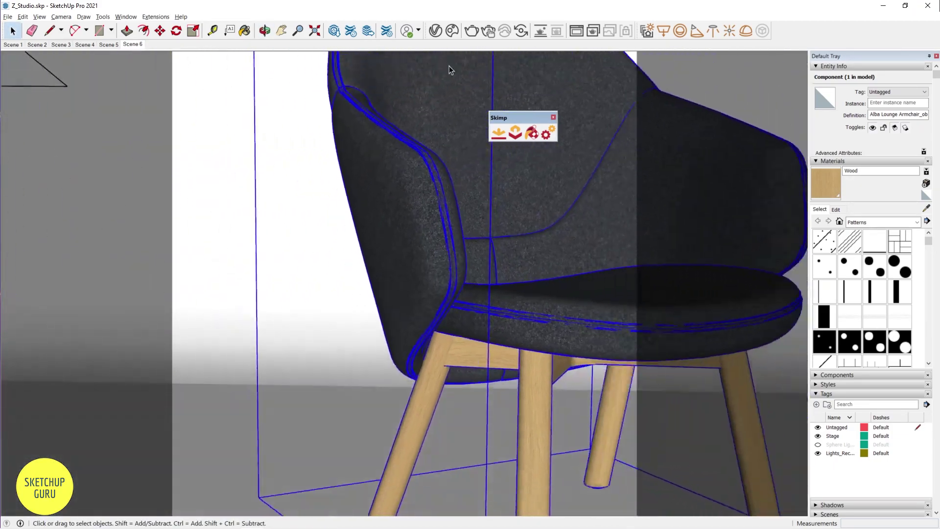
left_click(487, 30)
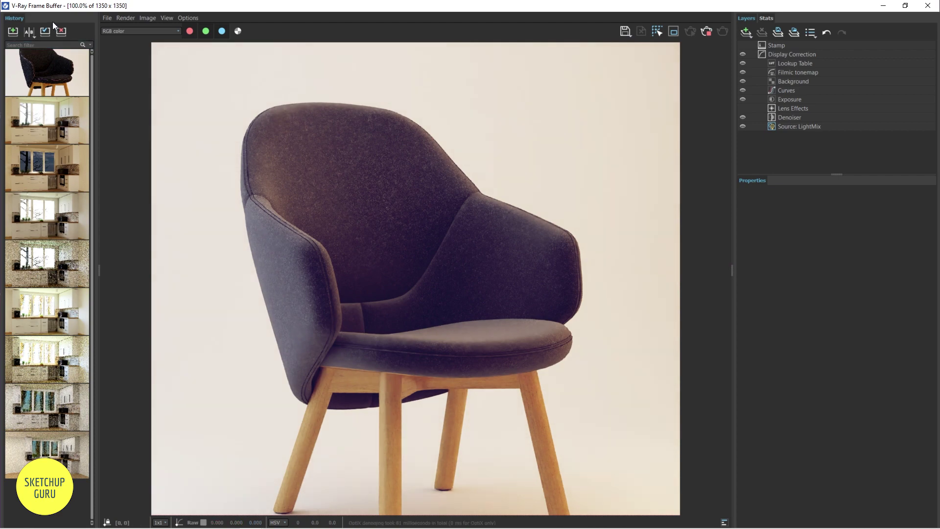
left_click(13, 31)
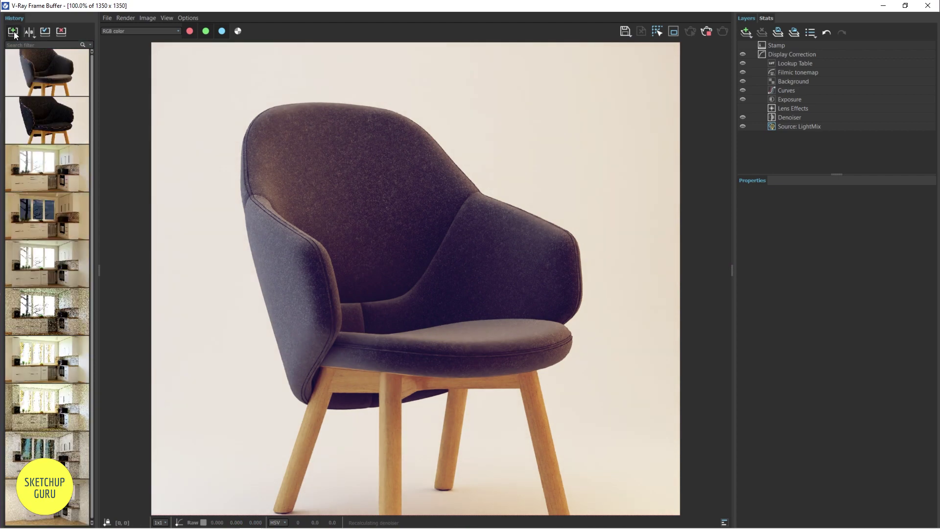
Step: Compare the new render as A with the previous one as B, stop rendering and close the frame buffer
left_click(26, 75)
left_click(60, 120)
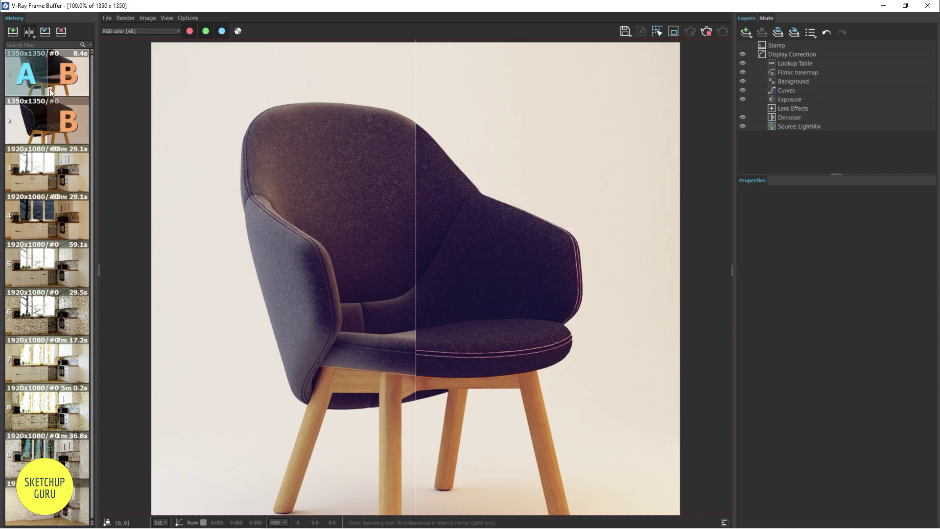
mouse_move(416, 228)
left_mouse_down()
mouse_move(204, 231)
mouse_move(682, 269)
mouse_move(432, 229)
left_mouse_up()
left_click_drag(345, 229, 183, 204)
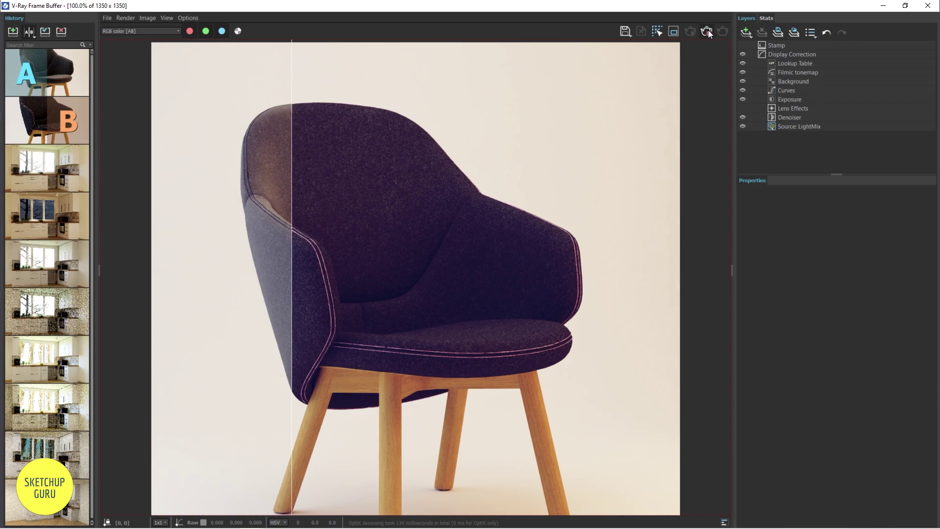
left_click(708, 31)
left_click(929, 5)
Step: Load IC Light F_obj.obj from the IC Light F_vray folder into the Skimp importer
middle_click_drag(417, 314, 342, 399)
scroll(379, 316, "down", 3)
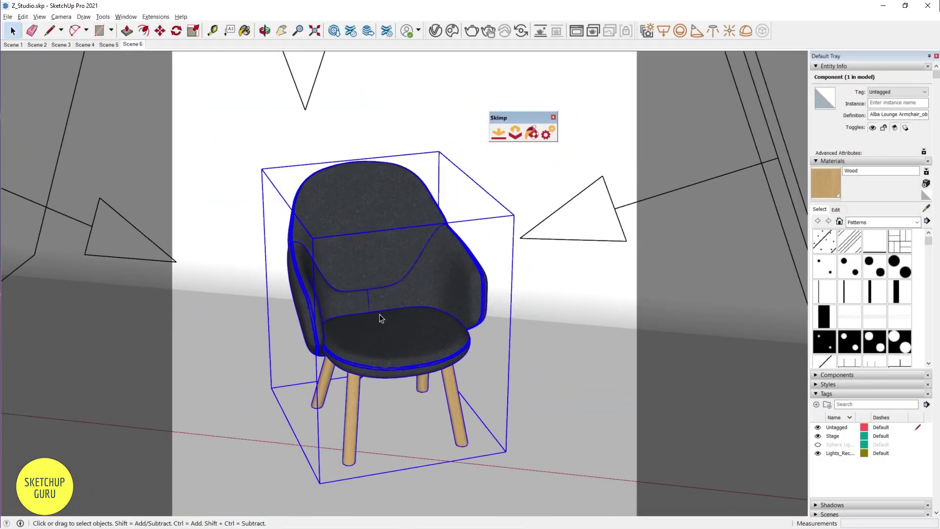
middle_click_drag(380, 316, 508, 320)
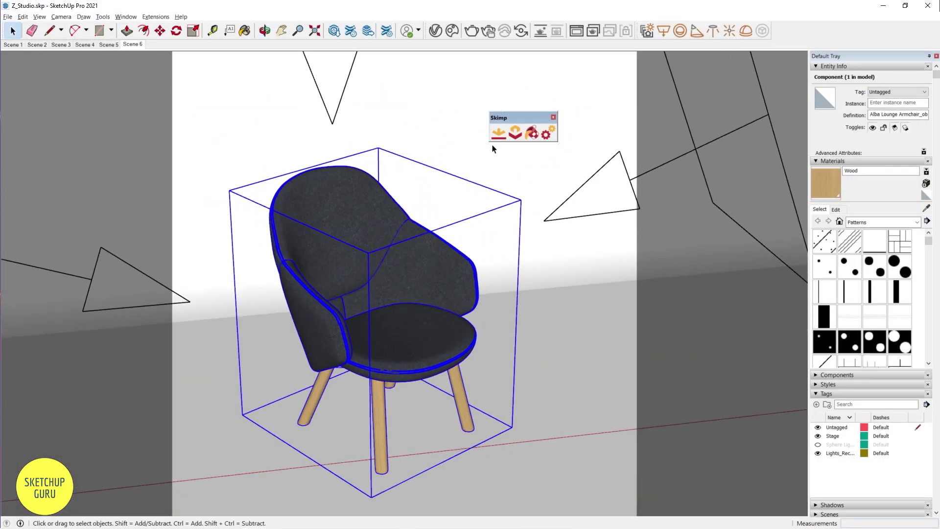
left_click(498, 131)
left_click(352, 117)
left_click(328, 116)
left_click(310, 117)
double_click(348, 179)
double_click(345, 163)
left_click(349, 185)
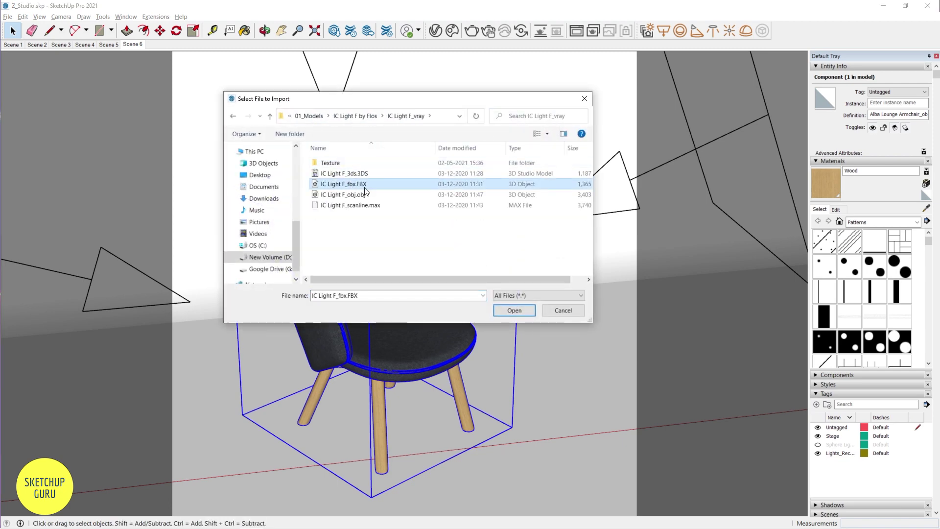
left_click(365, 195)
left_click(514, 311)
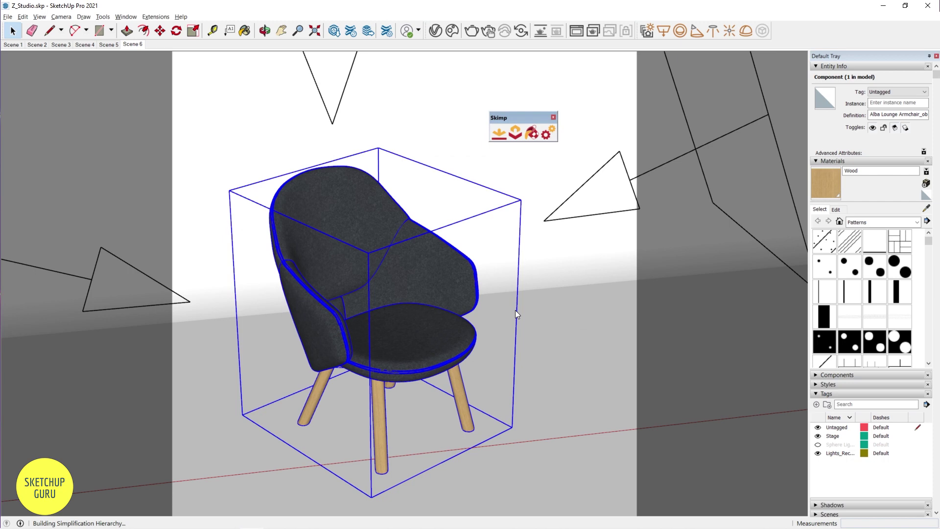
Step: Import the lamp model simplified to 20.2 % and move it next to the armchair
left_click_drag(584, 205, 703, 206)
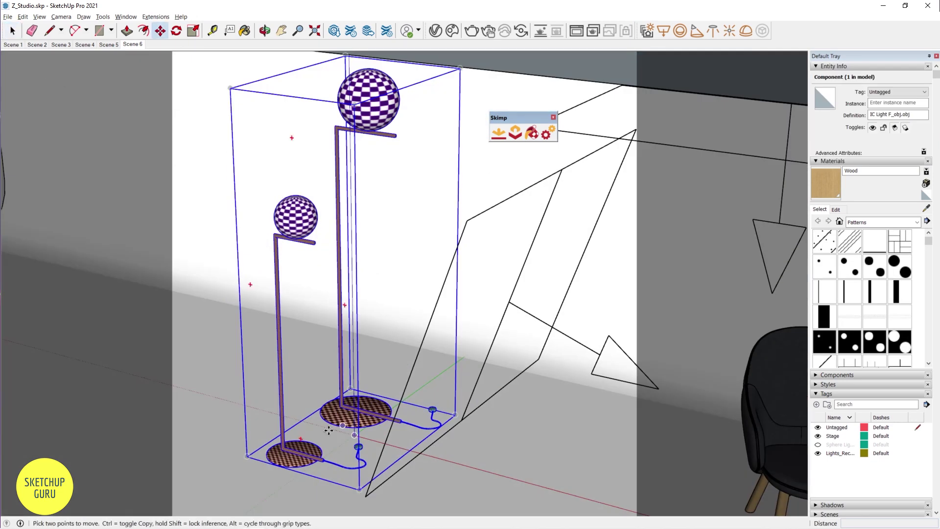
left_click(317, 432)
scroll(258, 344, "down", 3)
scroll(466, 399, "up", 1)
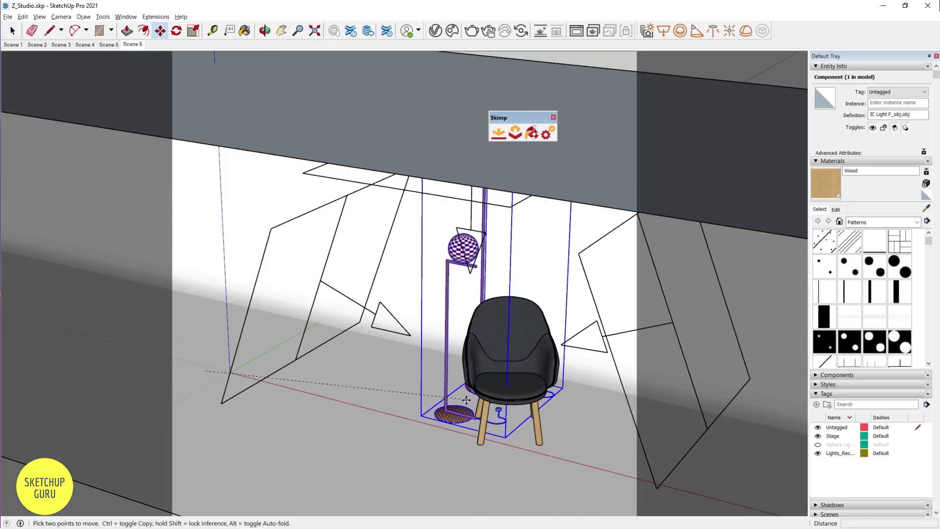
scroll(466, 399, "up", 3)
Step: Rotate the lamps about the vertical axis and reposition them behind the armchair, one toward each side
key("q")
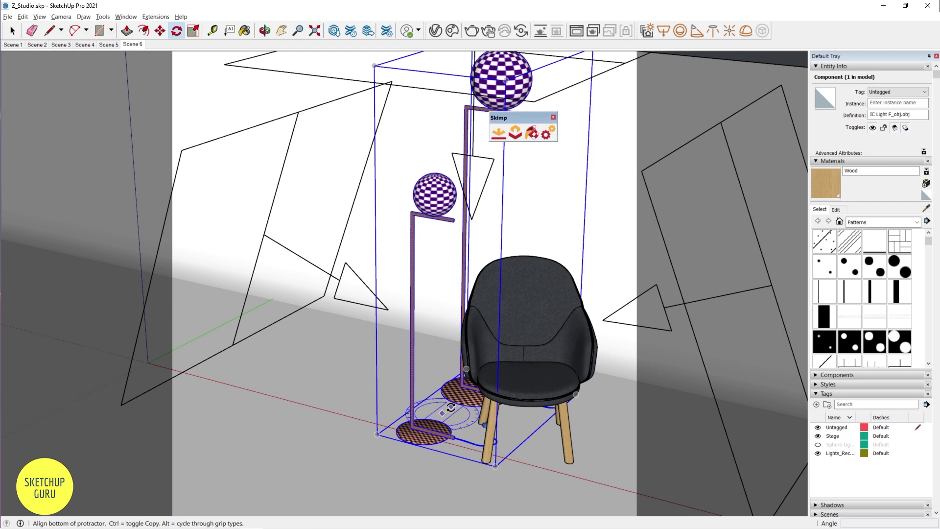
left_click(451, 407)
left_click(470, 416)
key("space")
key("m")
left_click(327, 431)
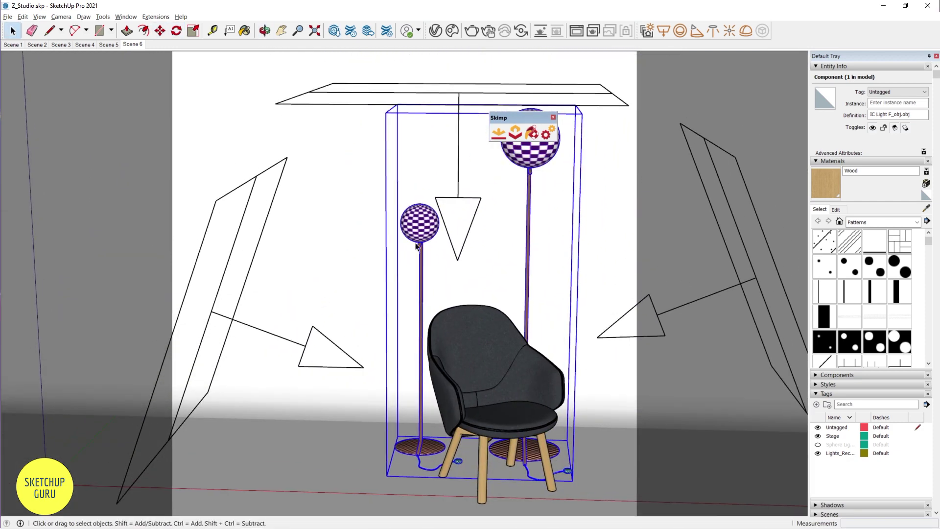
Step: Replace the Frame material's checker texture on the lamp stand with the image from the lamp's Texture folder
scroll(417, 246, "up", 4)
middle_click_drag(422, 249, 372, 256)
scroll(362, 235, "up", 5)
middle_click_drag(327, 161, 464, 161)
scroll(430, 316, "down", 5)
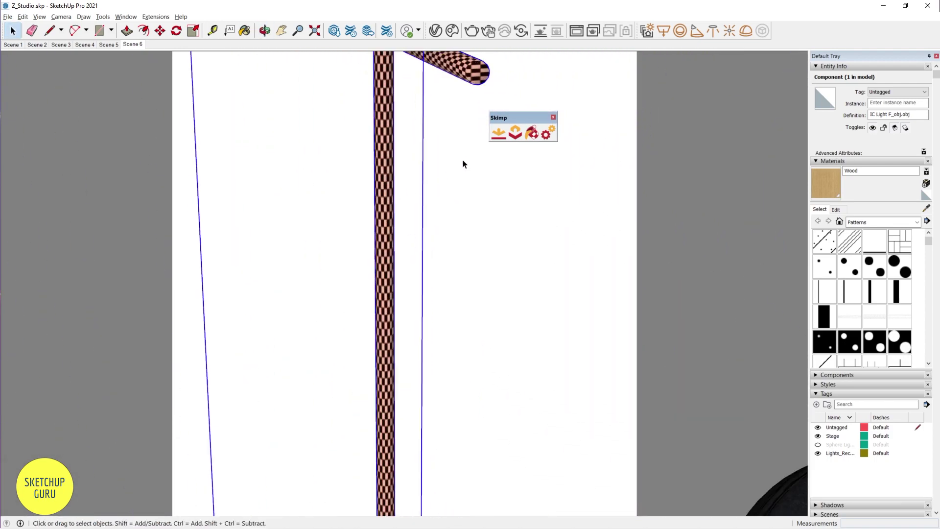
left_click(533, 133)
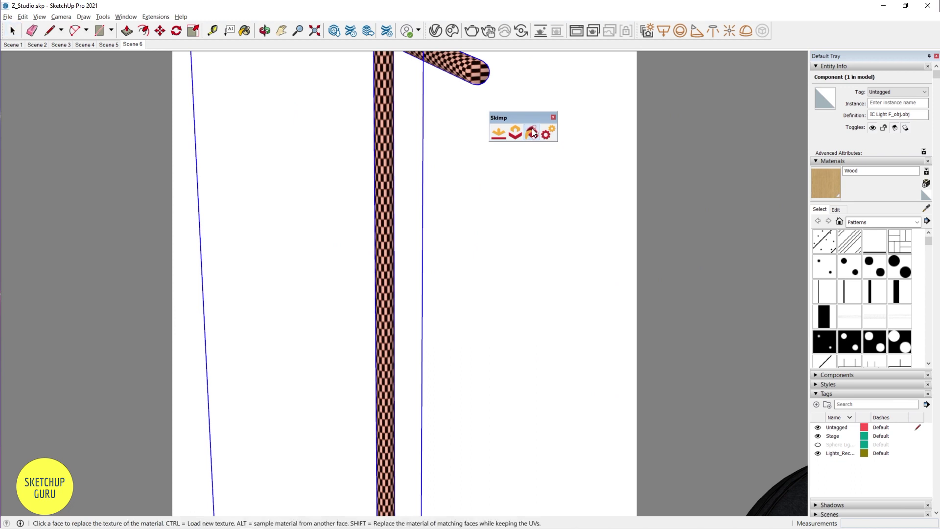
left_click(390, 122)
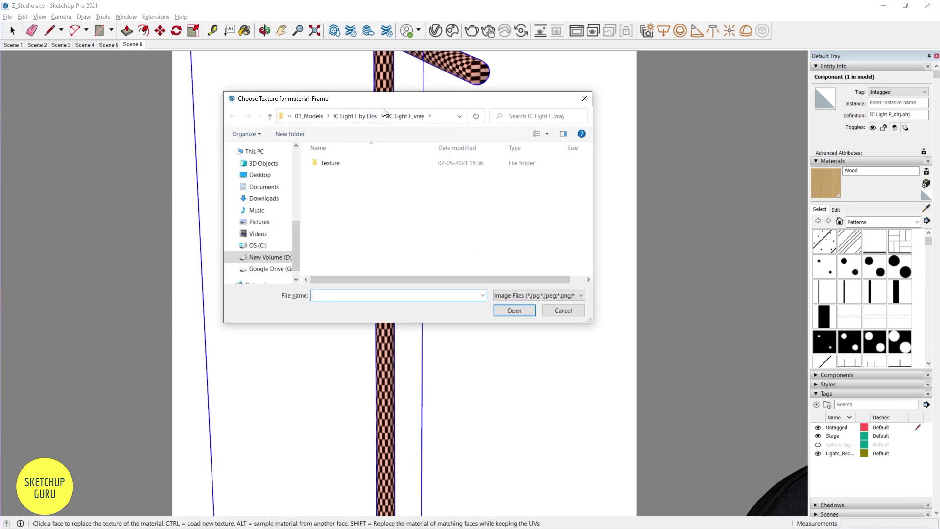
left_click(349, 163)
double_click(349, 161)
double_click(343, 164)
Step: Sample the Black_parts material from the power cable at the lamp's base
middle_click_drag(407, 168, 446, 149)
scroll(442, 153, "down", 5)
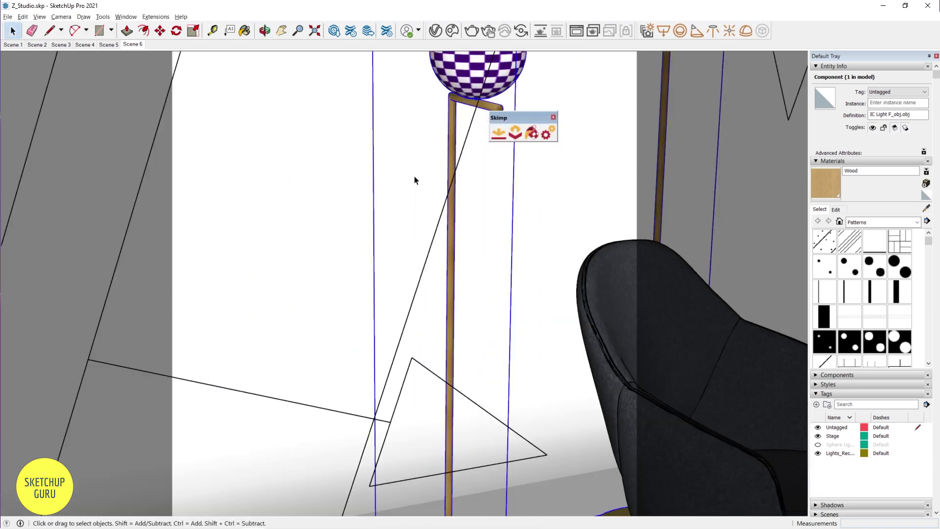
scroll(416, 392, "up", 4)
middle_click_drag(398, 392, 513, 148, "shift")
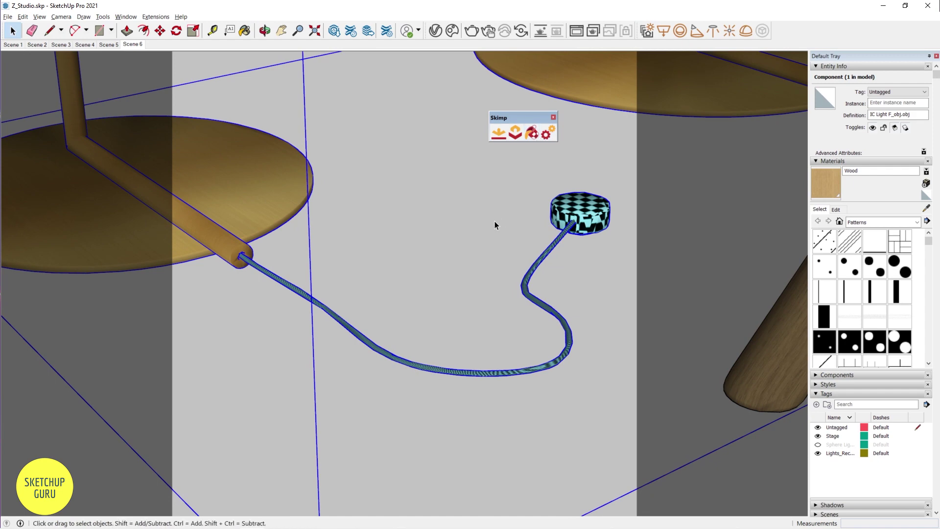
scroll(265, 259, "up", 4)
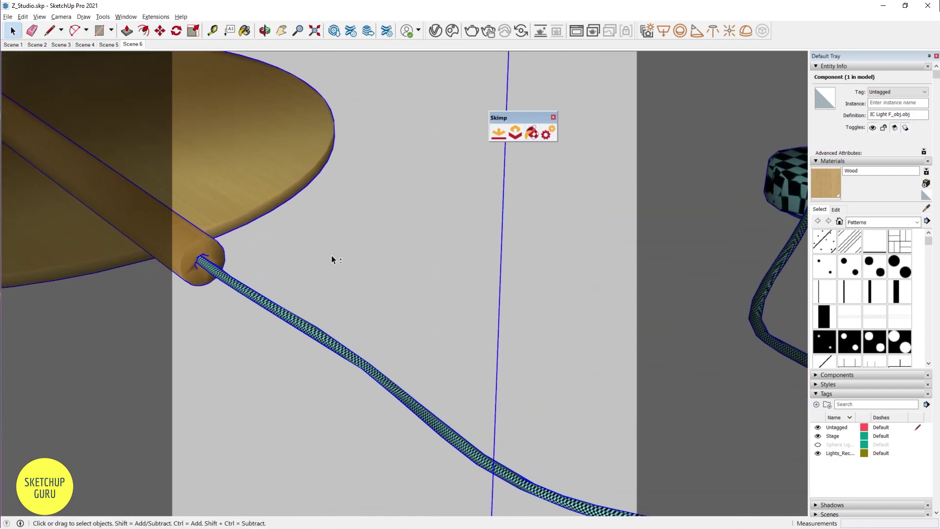
left_click(269, 304)
Step: Clear the Black_parts material's diffuse texture and set its diffuse color to dark grey with RGB 0.191
right_click(586, 241)
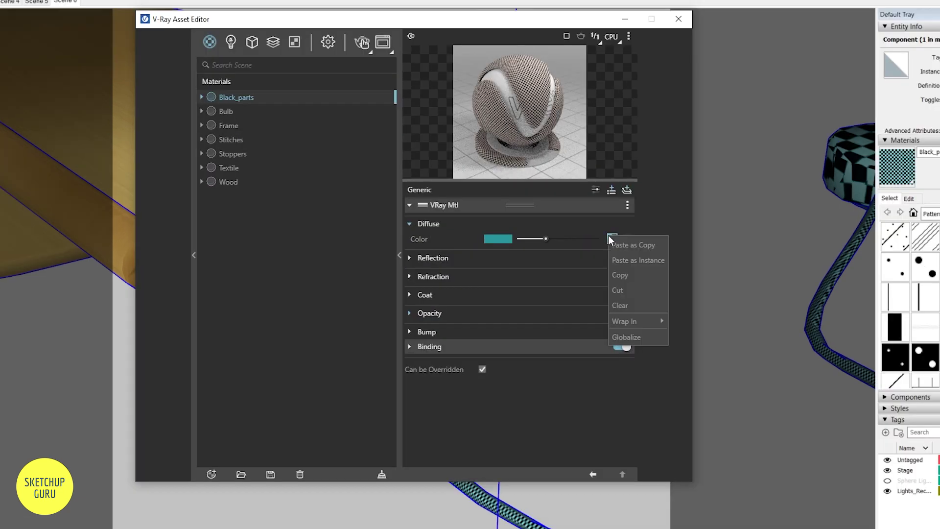
left_click(630, 307)
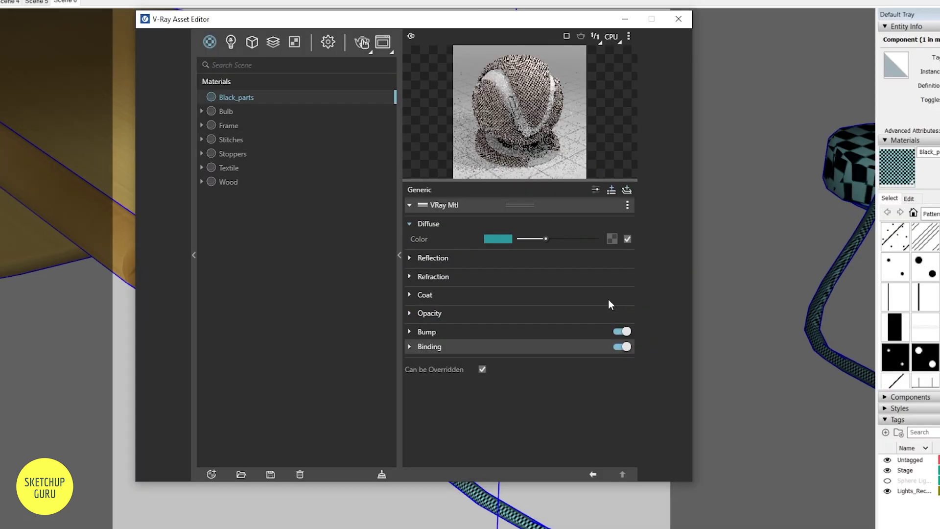
left_click(497, 239)
left_click_drag(142, 265, 75, 265)
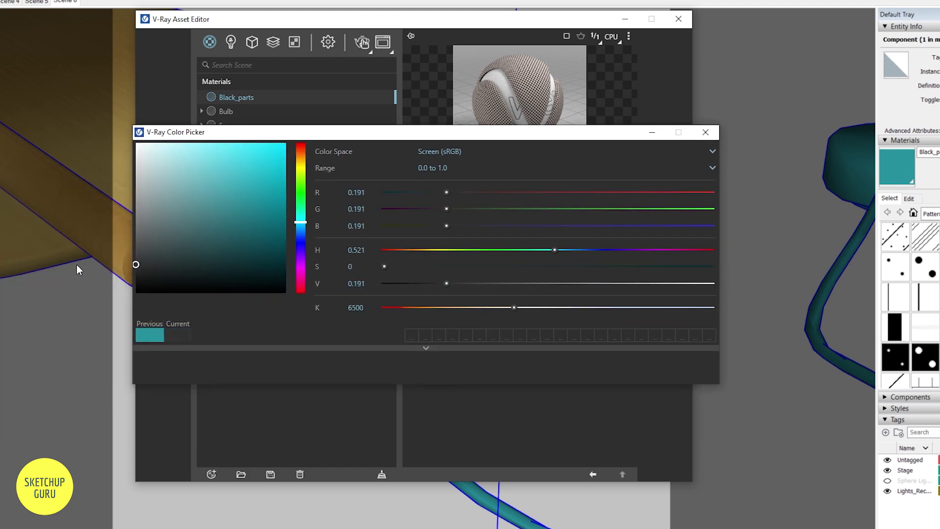
Step: Give the Black_parts material a light grey reflection color with a reflection glossiness of 0.55
left_click(705, 131)
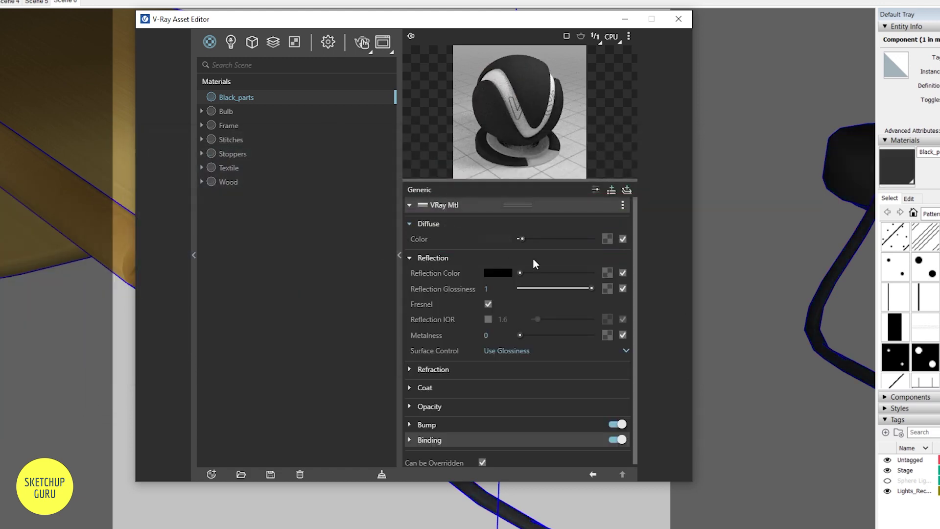
left_click_drag(575, 291, 559, 286)
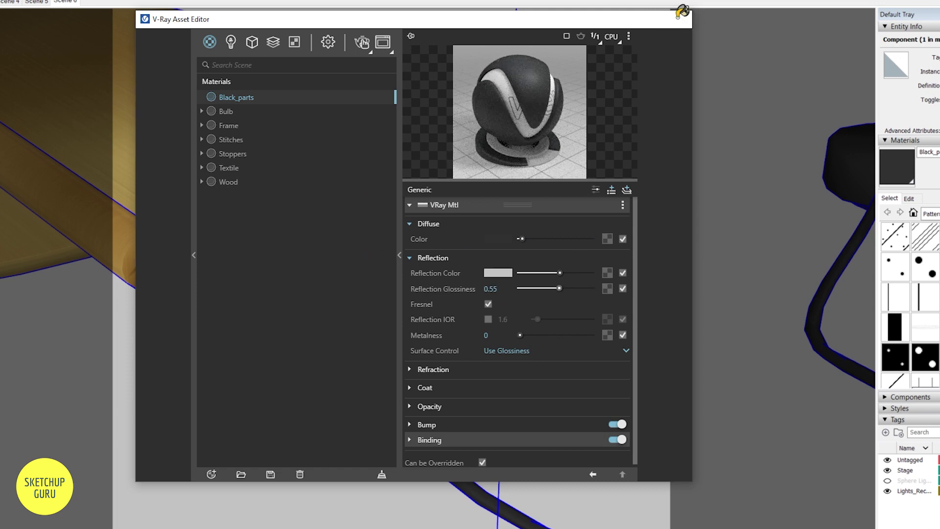
left_click(678, 18)
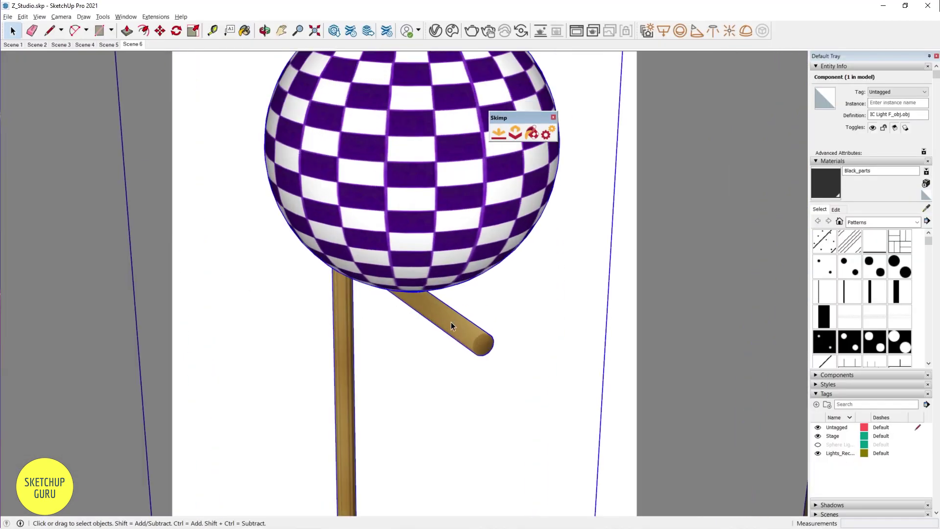
Step: Sample the Frame material from the lamp stand, give it a light grey reflection with 0.85 glossiness, and raise its metalness
scroll(451, 326, "up", 1)
middle_click_drag(436, 316, 400, 267, "shift")
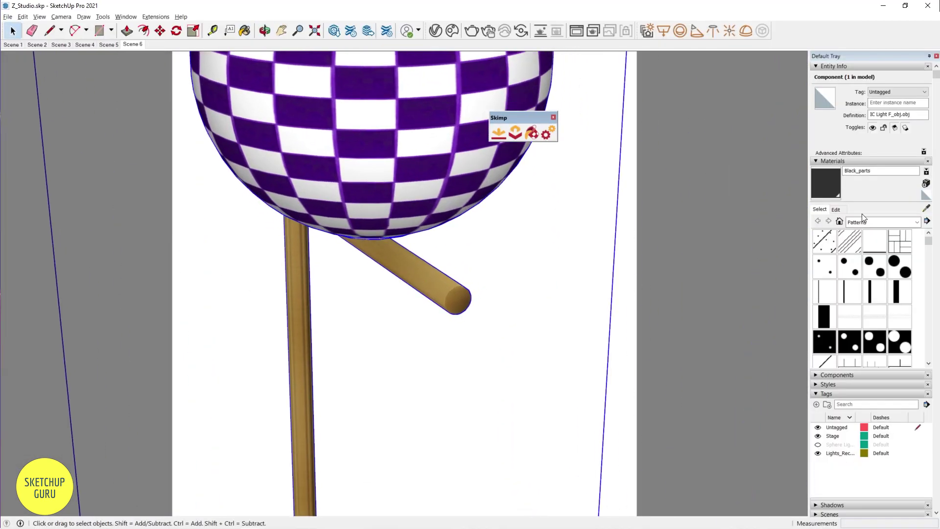
left_click(926, 209)
left_click(298, 257)
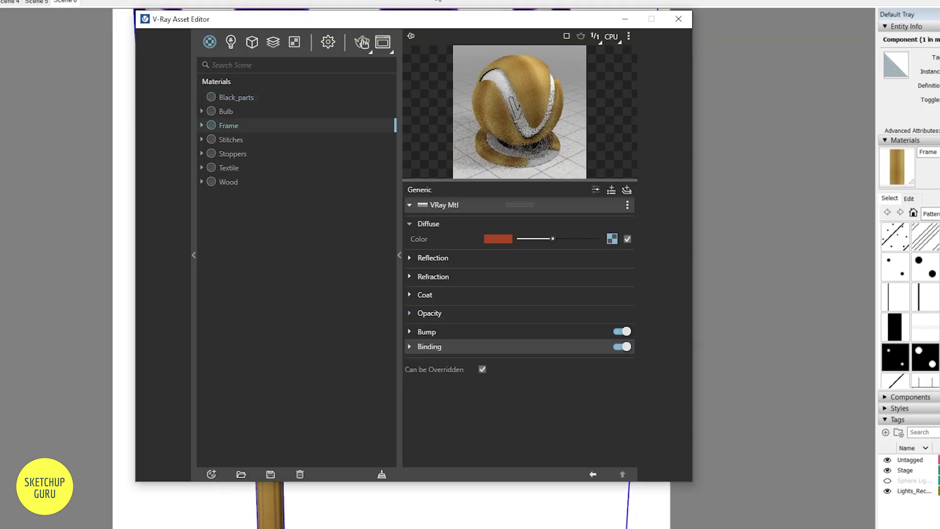
left_click(433, 258)
left_click_drag(547, 273, 580, 289)
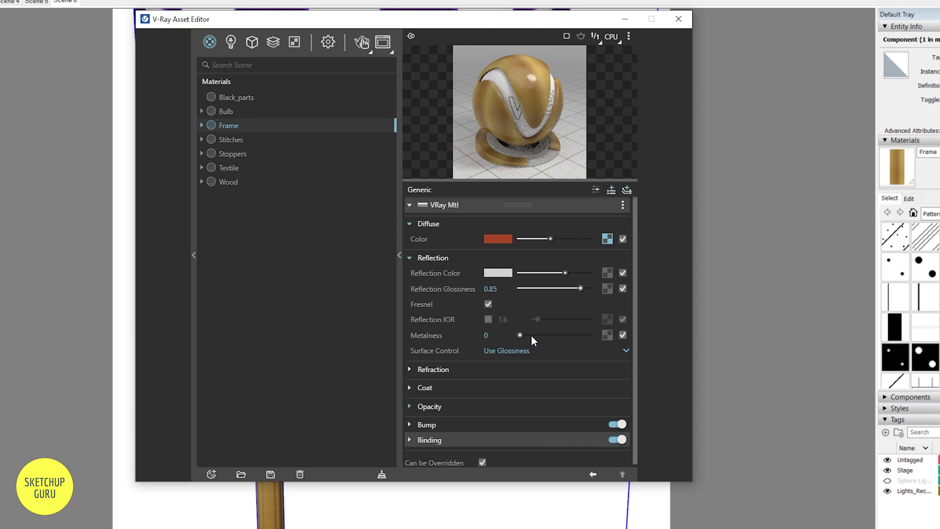
left_click_drag(547, 336, 560, 337)
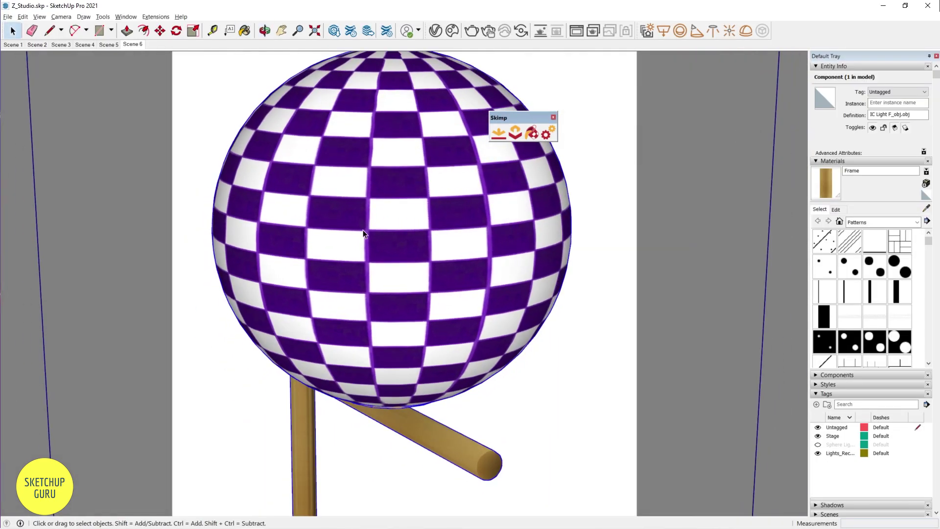
Step: Convert the globe group inside the shorter lamp's component into a V-Ray Mesh Light
scroll(363, 234, "down", 3)
scroll(343, 236, "up", 4)
middle_click_drag(339, 237, 395, 229)
scroll(395, 222, "down", 4)
double_click(440, 208)
double_click(440, 208)
triple_click(440, 208)
middle_click_drag(439, 209, 411, 296)
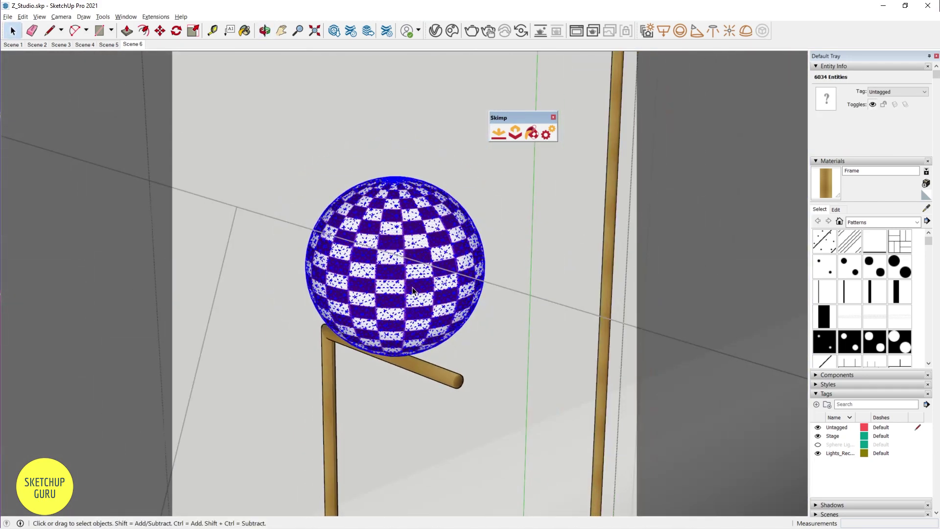
key("Escape")
right_click(398, 246)
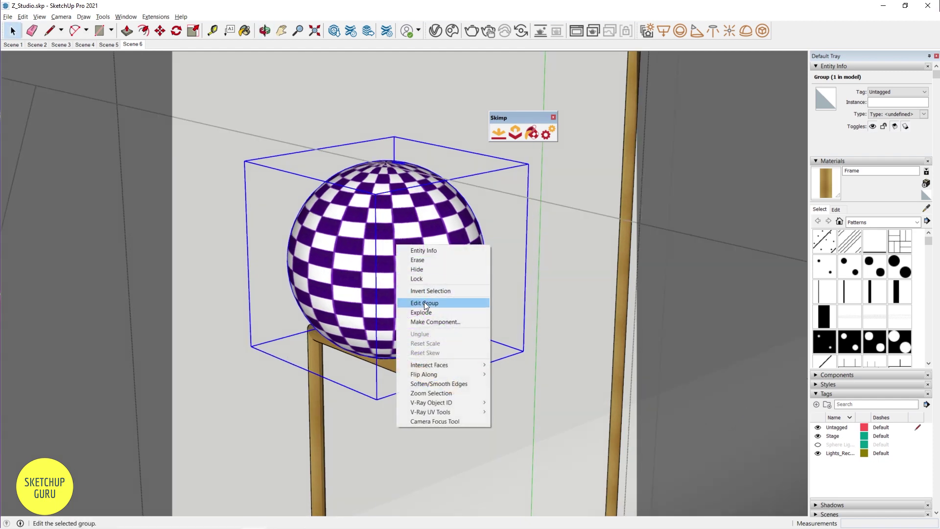
key("Escape")
scroll(424, 495, "down", 3)
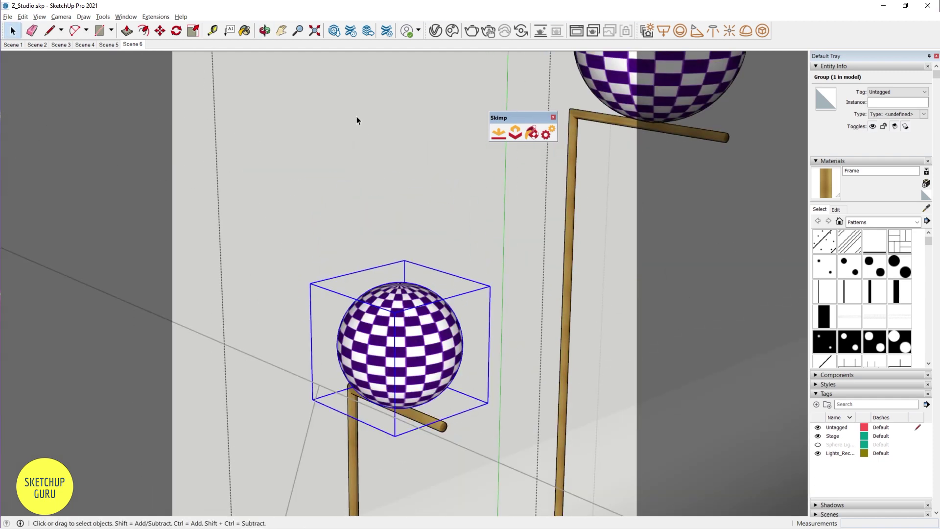
left_click(761, 30)
Step: Convert the taller lamp's globe group into a V-Ray Mesh Light
middle_click_drag(712, 70, 507, 229, "shift")
left_click(507, 229)
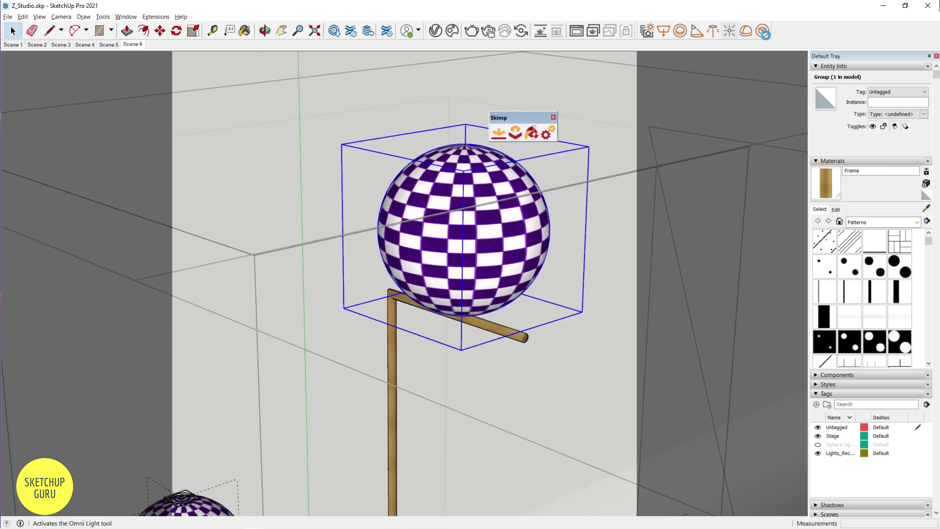
left_click(763, 32)
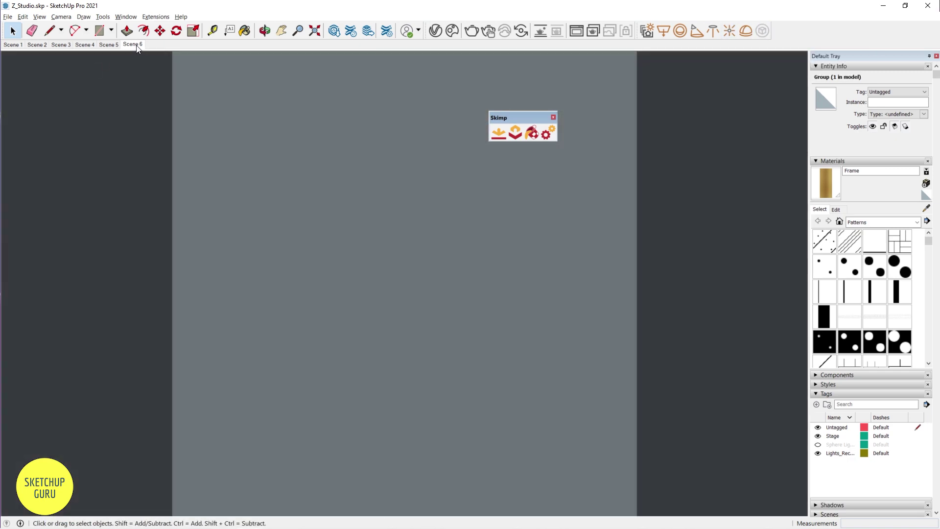
Step: Return to Scene 6, reframe it to show both lamps with the armchair, and delete the overhead light
left_click(134, 45)
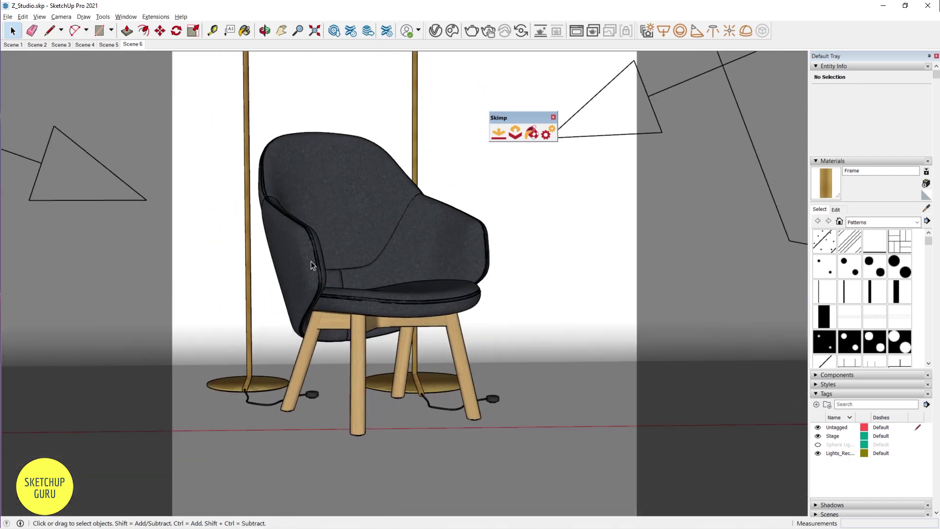
middle_click_drag(363, 213, 392, 337, "shift")
scroll(395, 307, "down", 2)
middle_click_drag(400, 304, 423, 319, "shift")
scroll(422, 317, "up", 1)
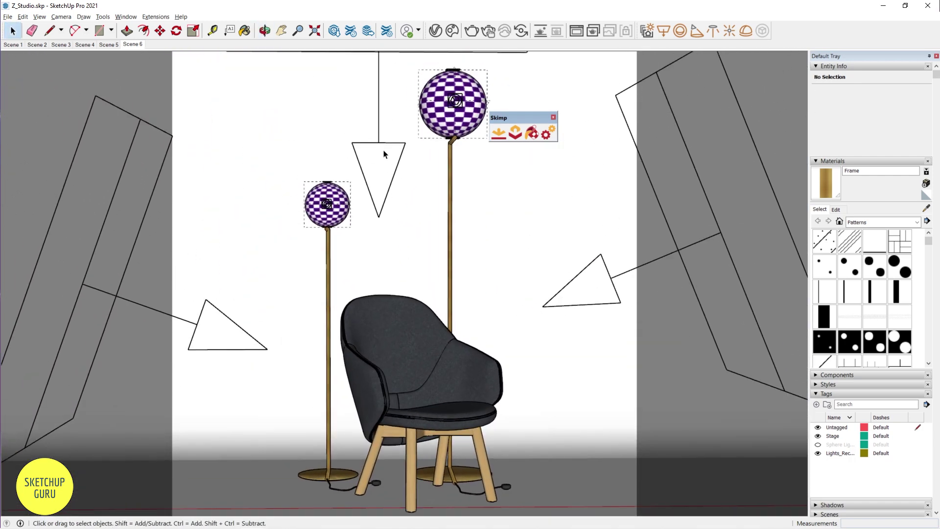
left_click(380, 118)
left_click(380, 116)
key("Delete")
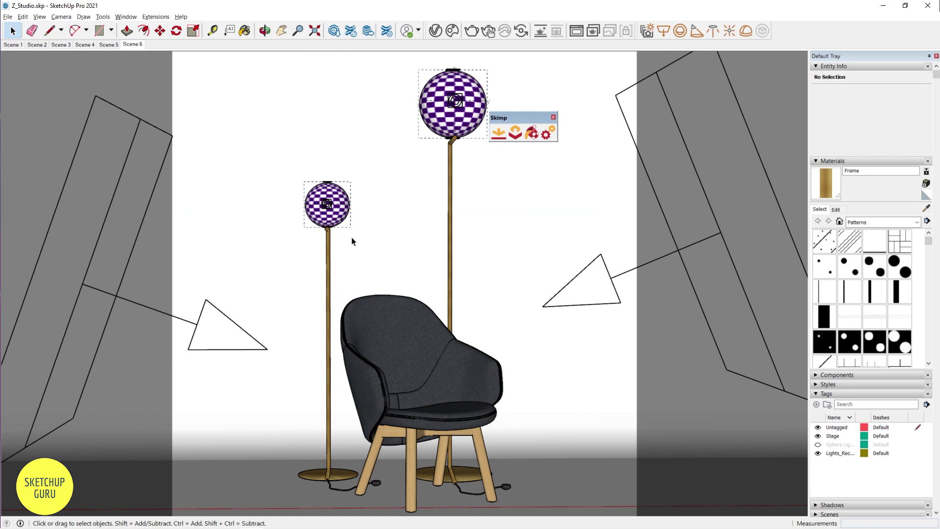
Step: Update Scene 6 with the current view and start an interactive V-Ray render
right_click(139, 44)
left_click(165, 80)
left_click(489, 32)
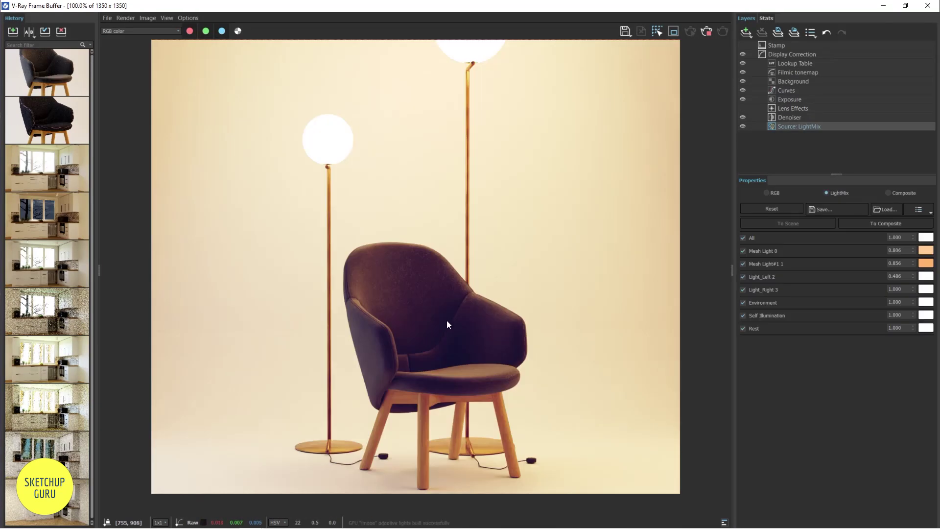
Step: Switch to the Dimensiva website and browse its catalogue of 3D models
scroll(433, 318, "down", 1)
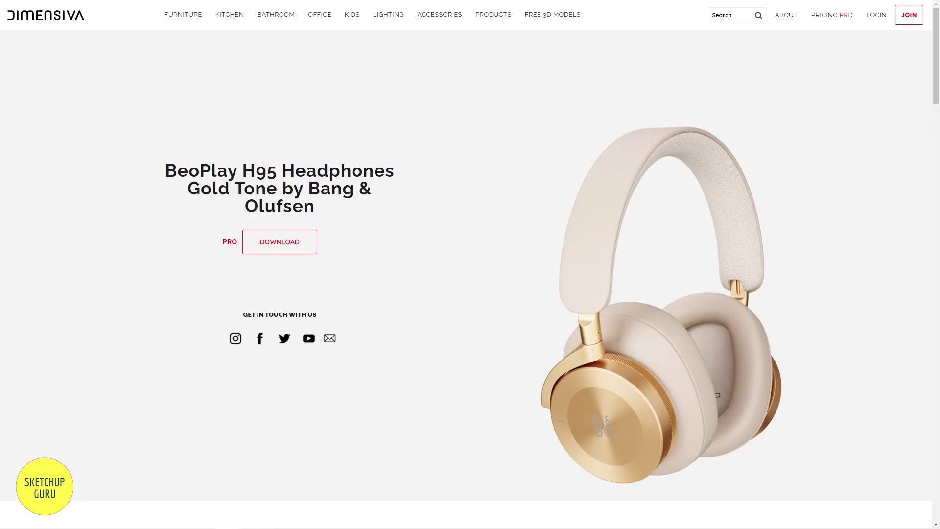
scroll(500, 243, "down", 9)
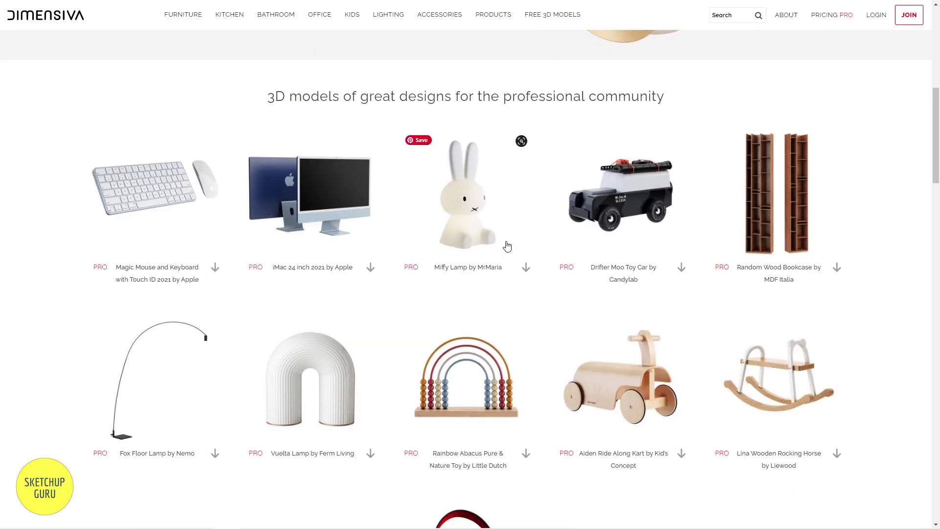
scroll(507, 246, "down", 13)
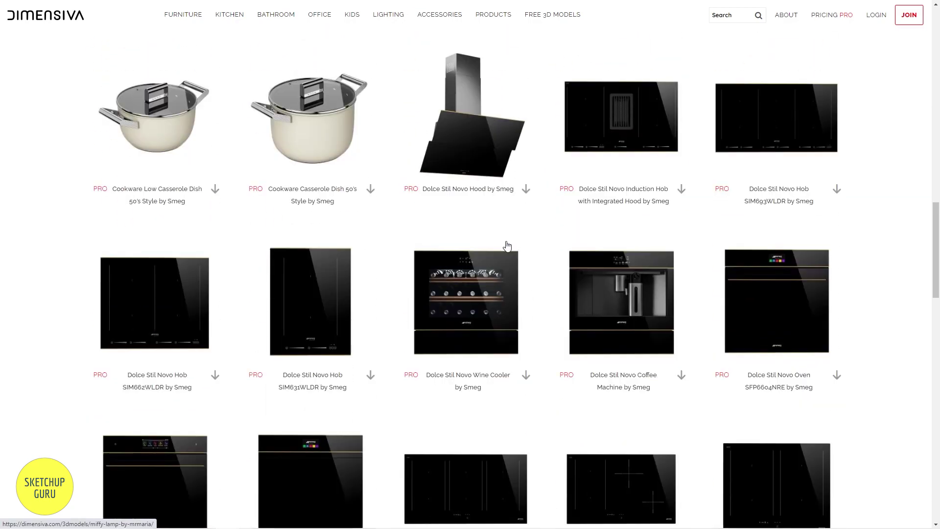
scroll(506, 246, "down", 20)
scroll(507, 247, "down", 1)
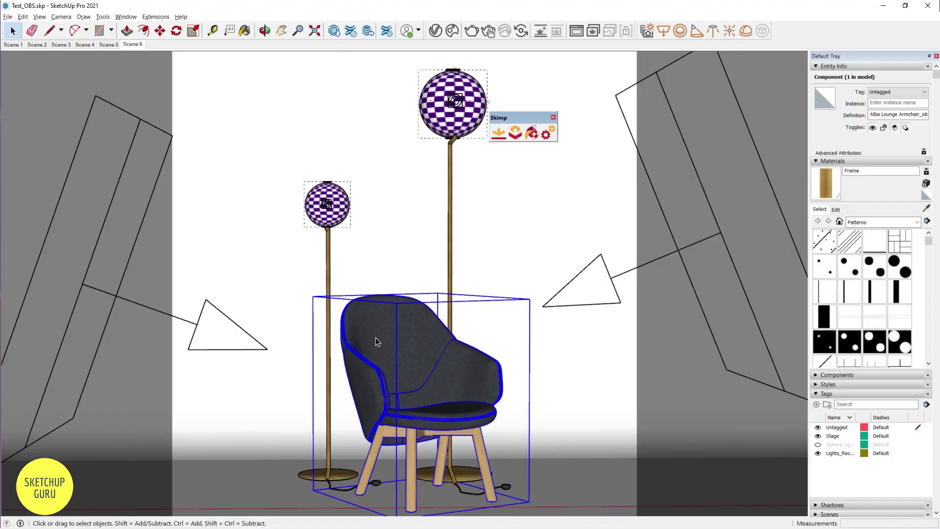
Step: Switch back to SketchUp and preview a reduced face count for the Alba Lounge Armchair in Skimp
left_click(385, 257)
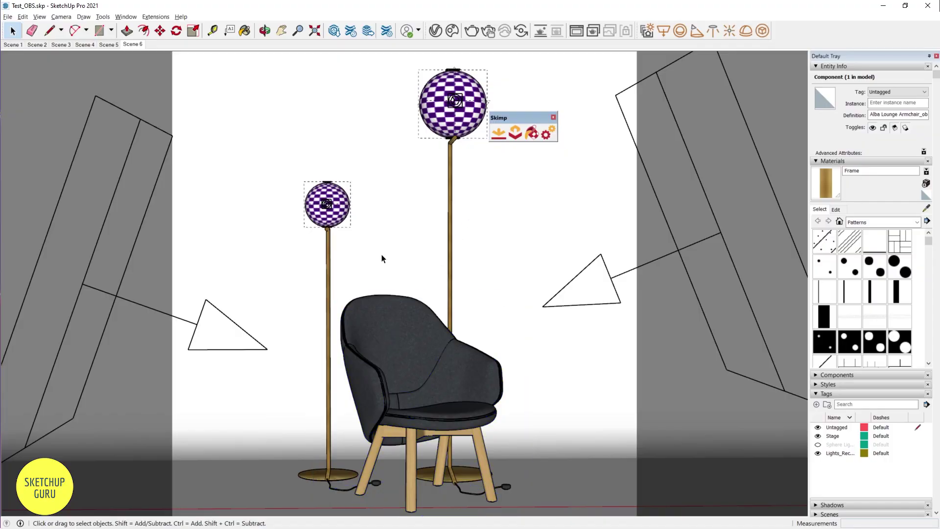
left_click(394, 340)
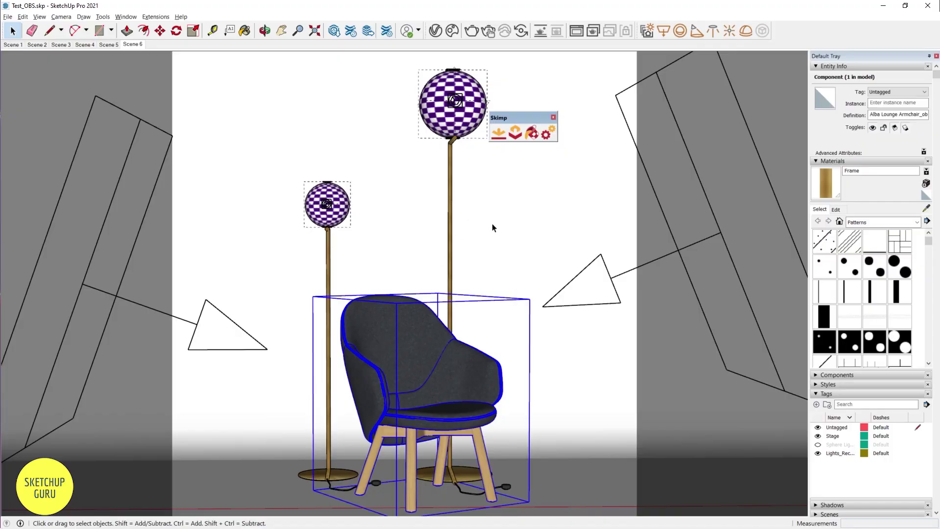
left_click(518, 135)
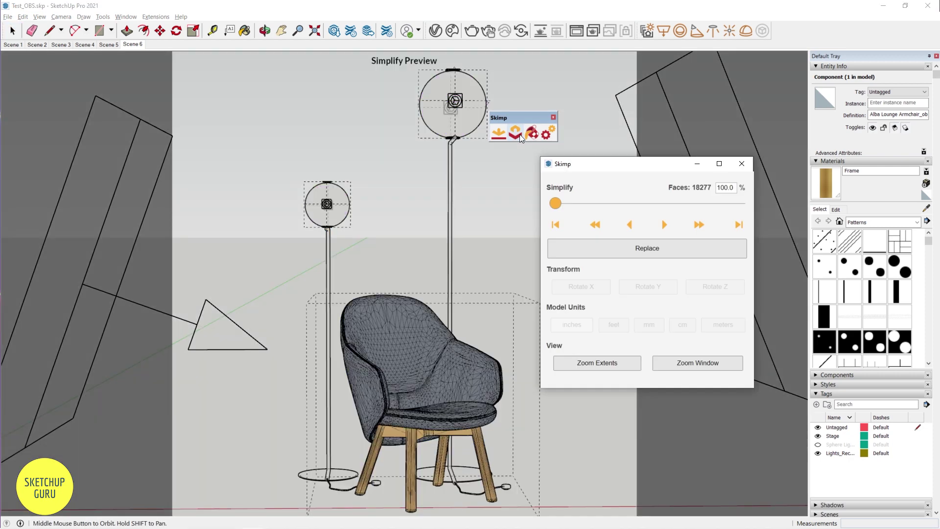
mouse_move(564, 210)
left_mouse_down()
mouse_move(777, 202)
mouse_move(575, 212)
left_mouse_up()
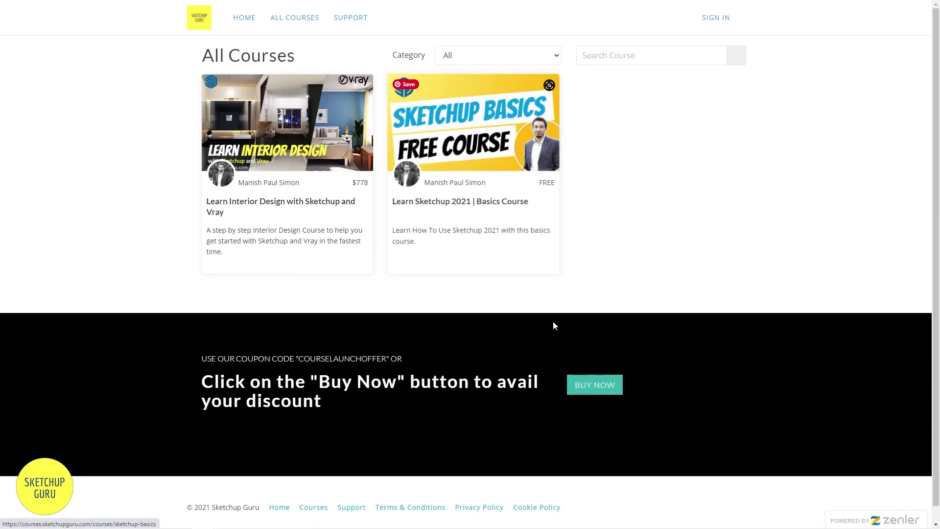
Step: Open the interior design course page for SketchUp and V-Ray and look through its course list, gallery and student reviews
left_click(585, 383)
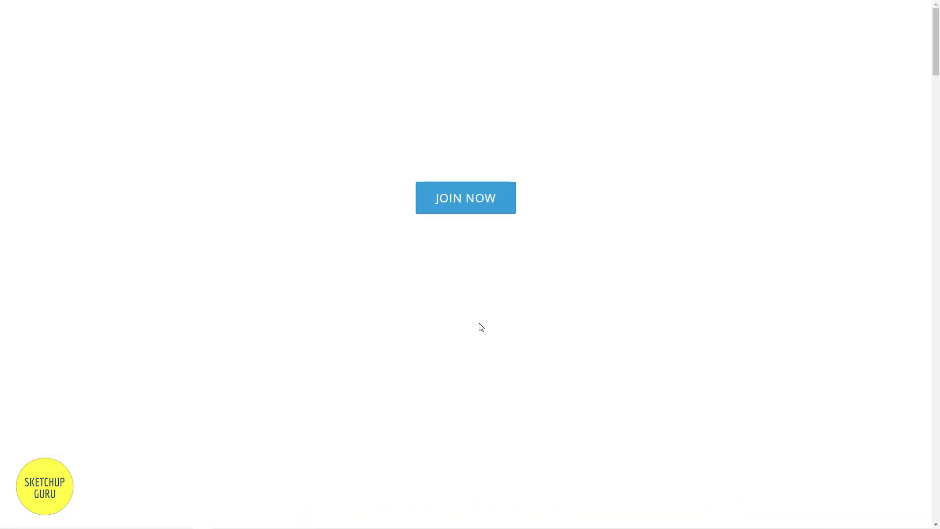
scroll(197, 266, "down", 20)
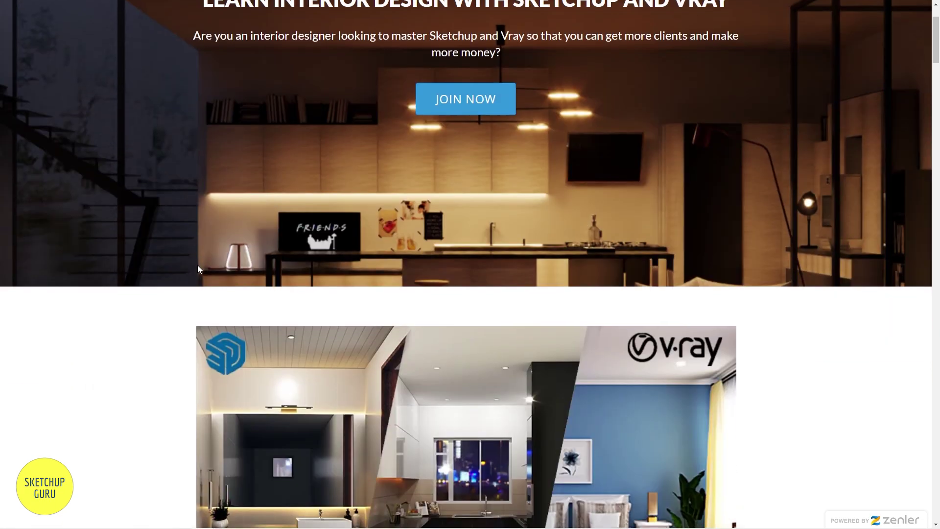
scroll(149, 275, "down", 20)
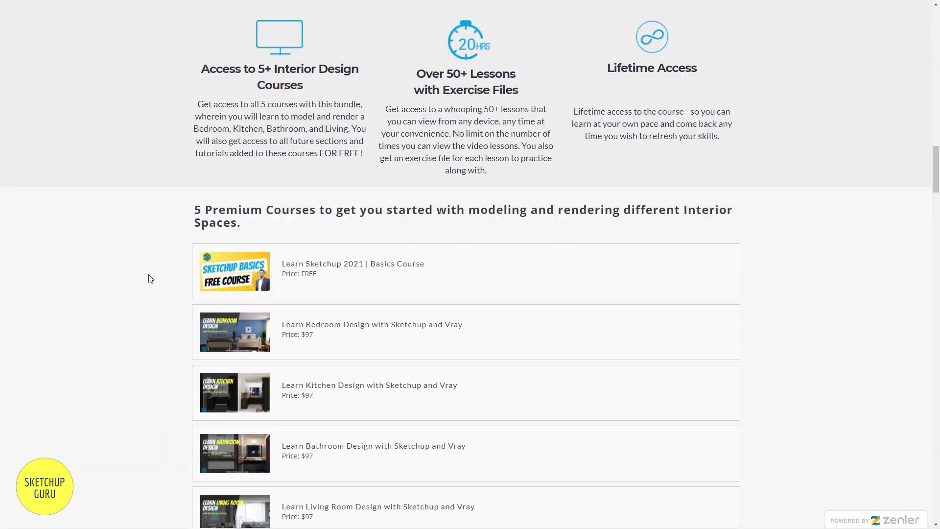
scroll(149, 277, "down", 15)
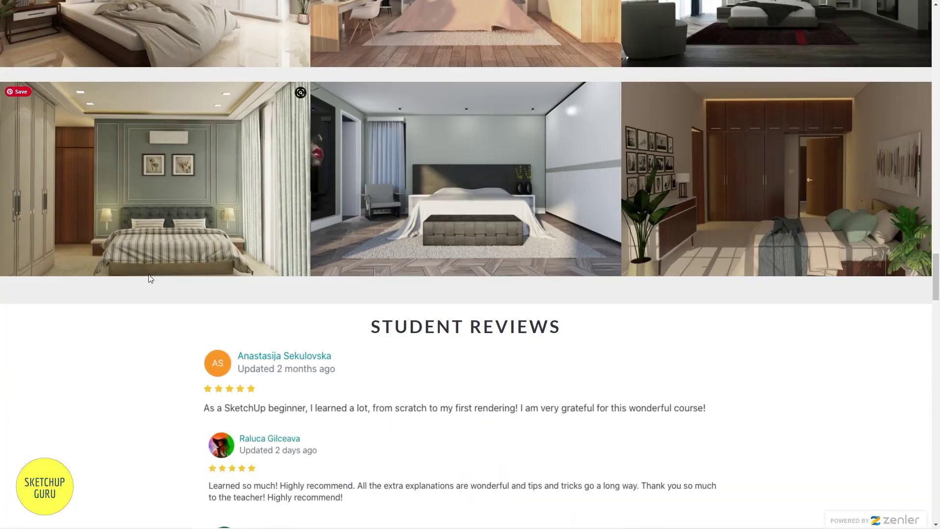